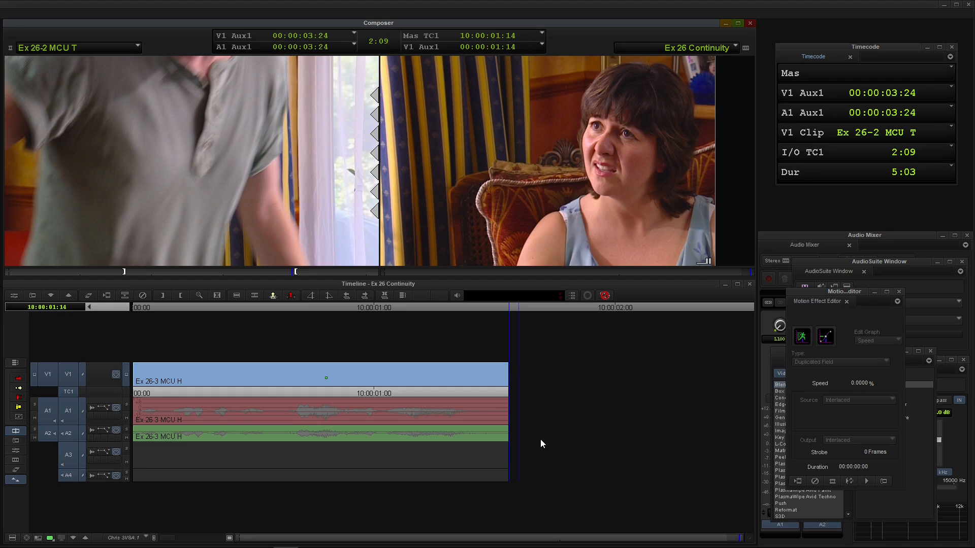
Splice the marked section of Ex 26-2 MCU T onto the end of the sequence and play across the new cut.
key("v")
left_click_drag(195, 407, 159, 408)
key("space")
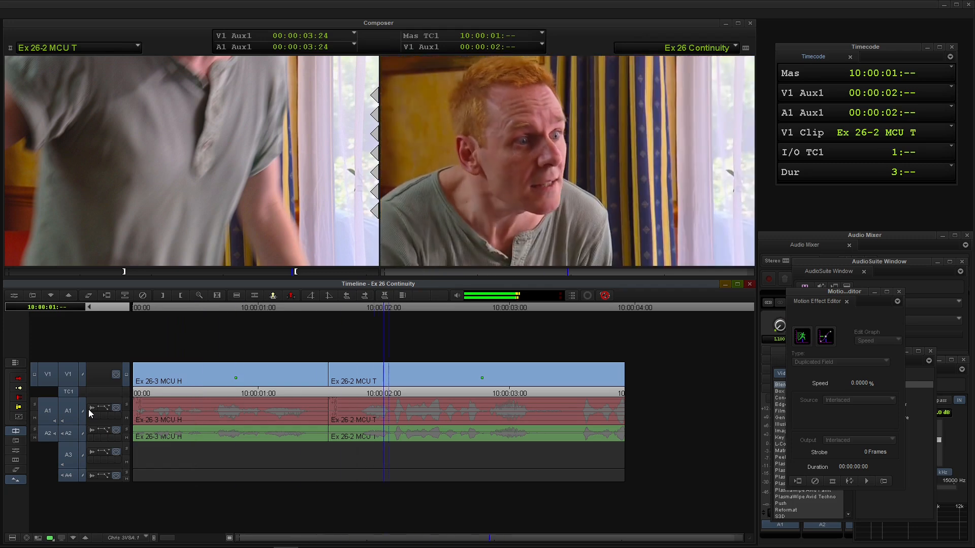
Mark an In point in the sequence at 10:00:03:09 and load Ex 26-1 WS T & H as the source clip.
key("space")
left_click_drag(207, 398, 507, 415)
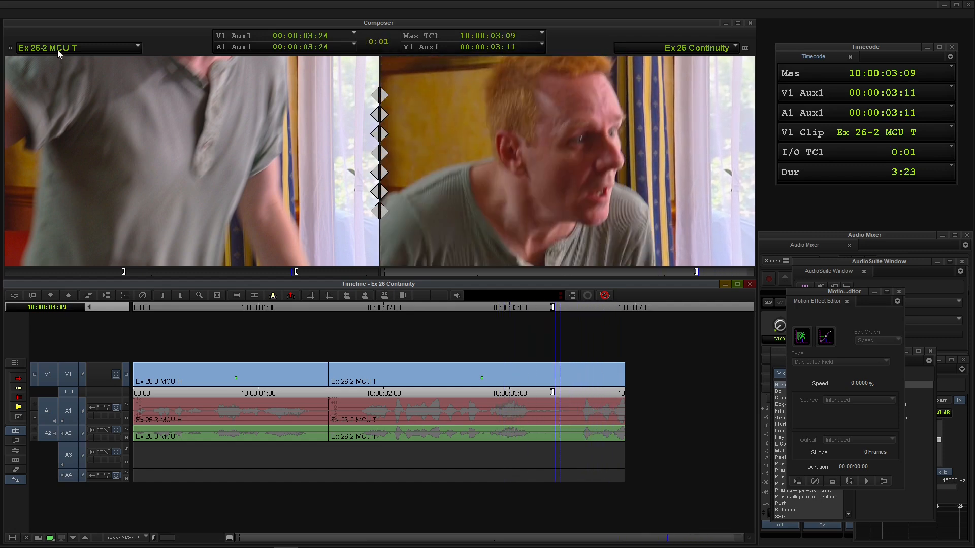
left_click(57, 50)
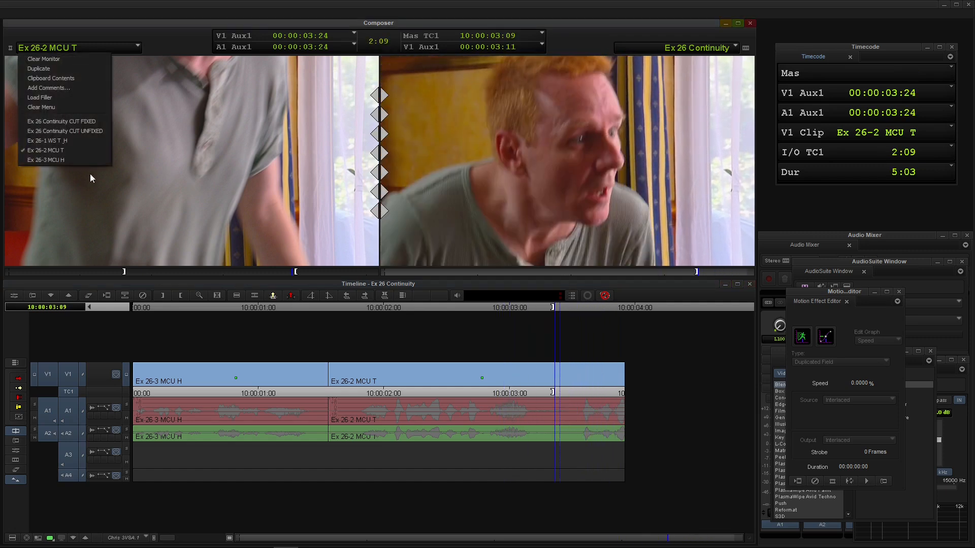
left_click(59, 141)
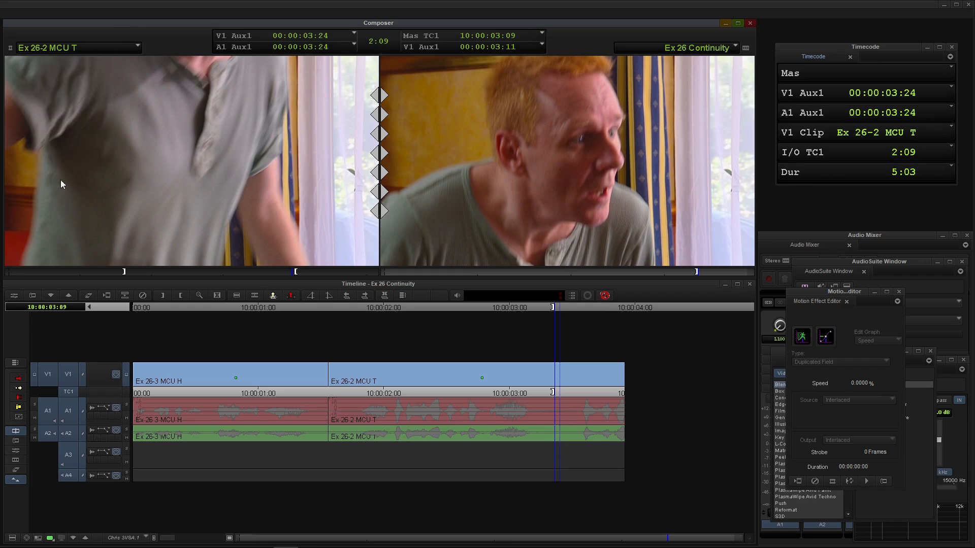
Review the man's standing-up action in Ex 26-1 WS T & H, display the source in the timeline and mark an In at 00:00:03:10.
left_click_drag(183, 269, 78, 276)
key("space")
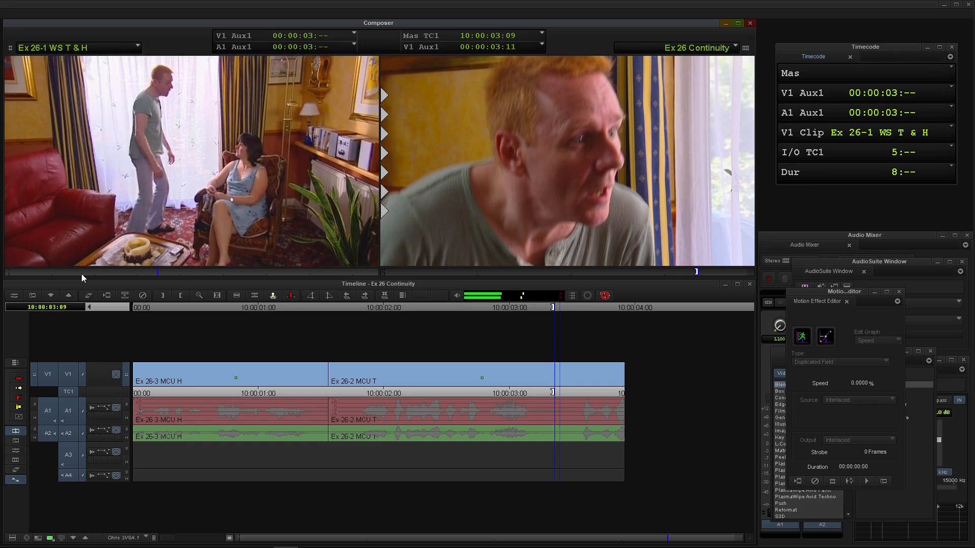
key("space")
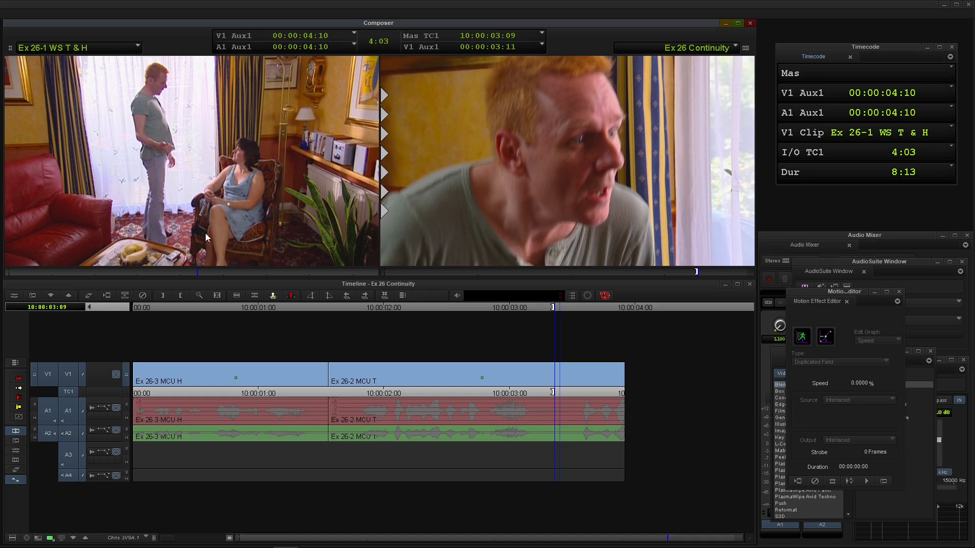
left_click_drag(203, 277, 59, 280)
key("space")
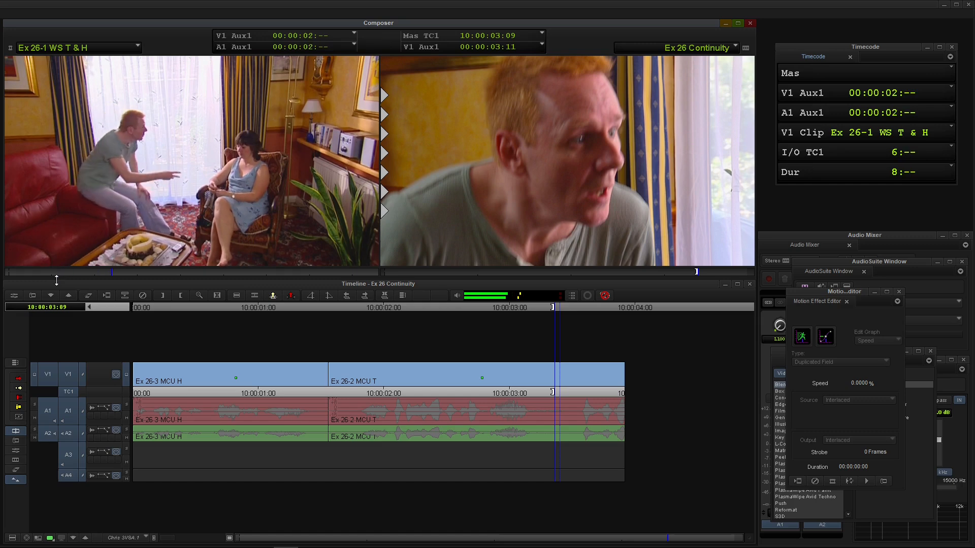
key("space")
left_click_drag(170, 276, 143, 276)
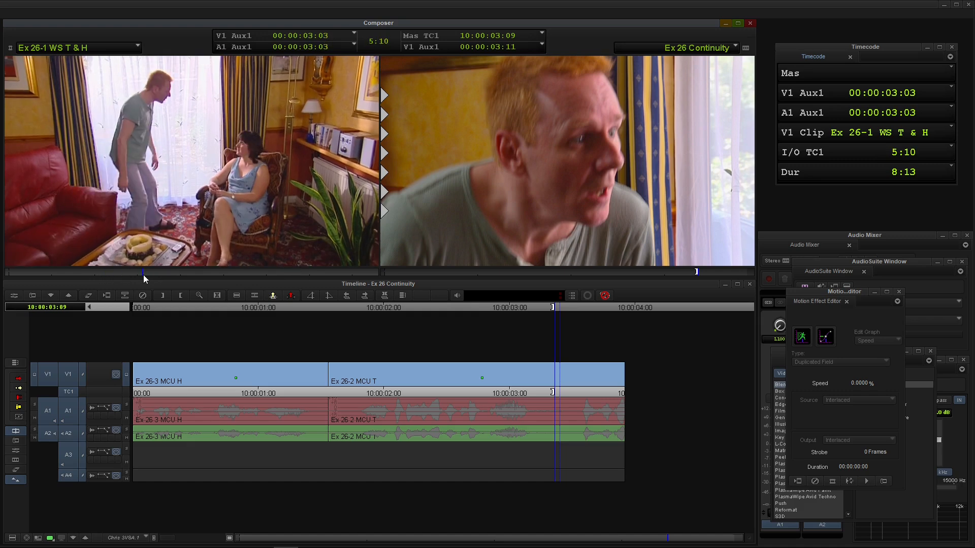
left_click(49, 538)
mouse_move(145, 273)
left_mouse_down()
mouse_move(117, 271)
mouse_move(156, 277)
left_mouse_up()
key("i")
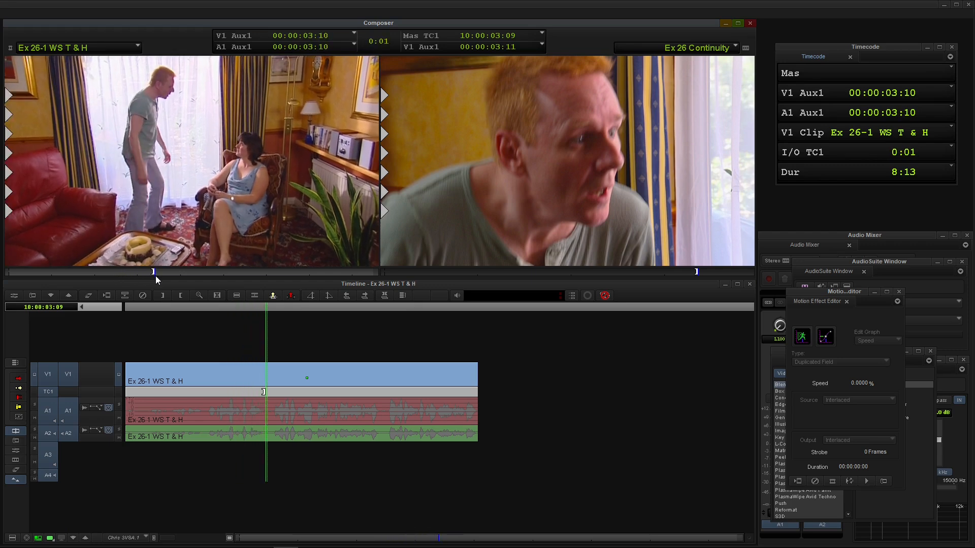
Mark the Out at the end of Ex 26-1 WS T & H and overwrite the section into the sequence at its In point.
key("space")
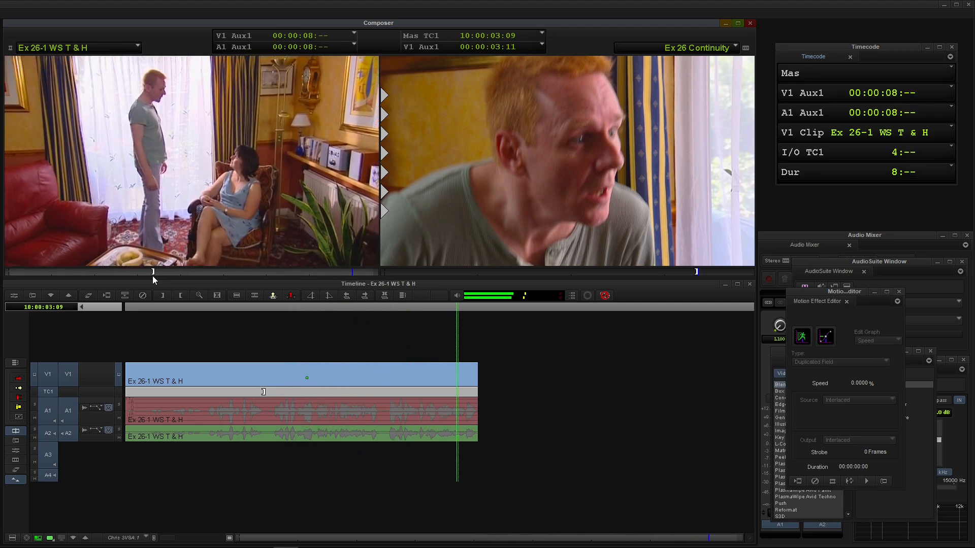
key("o")
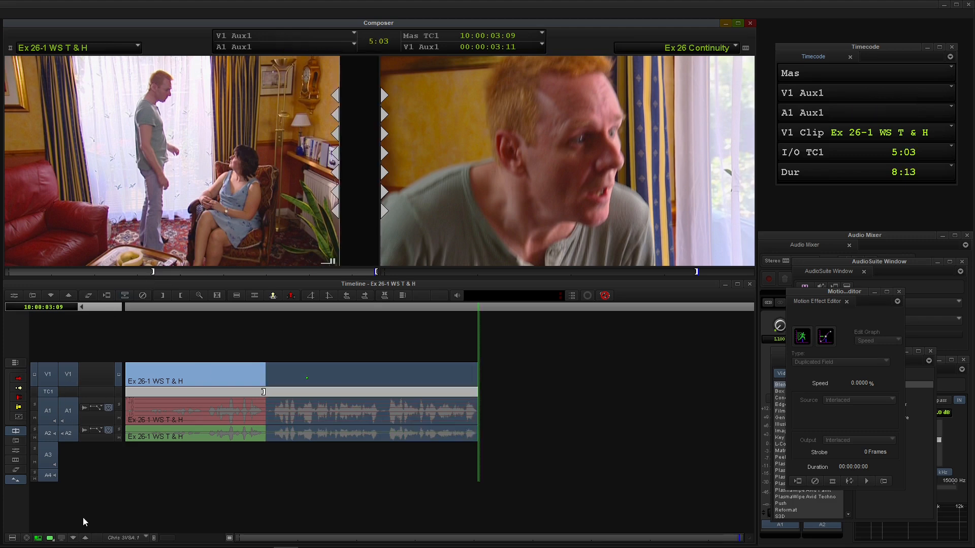
left_click(38, 538)
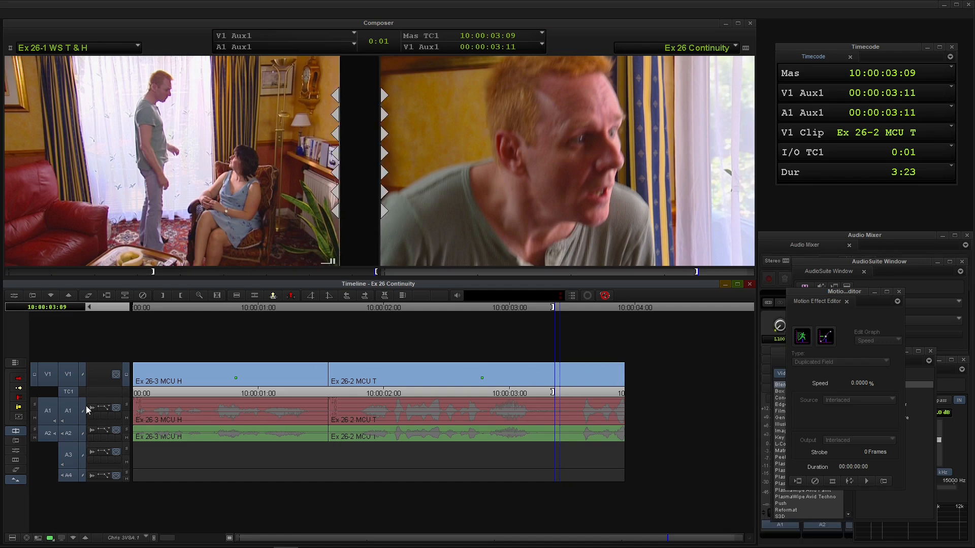
key("b")
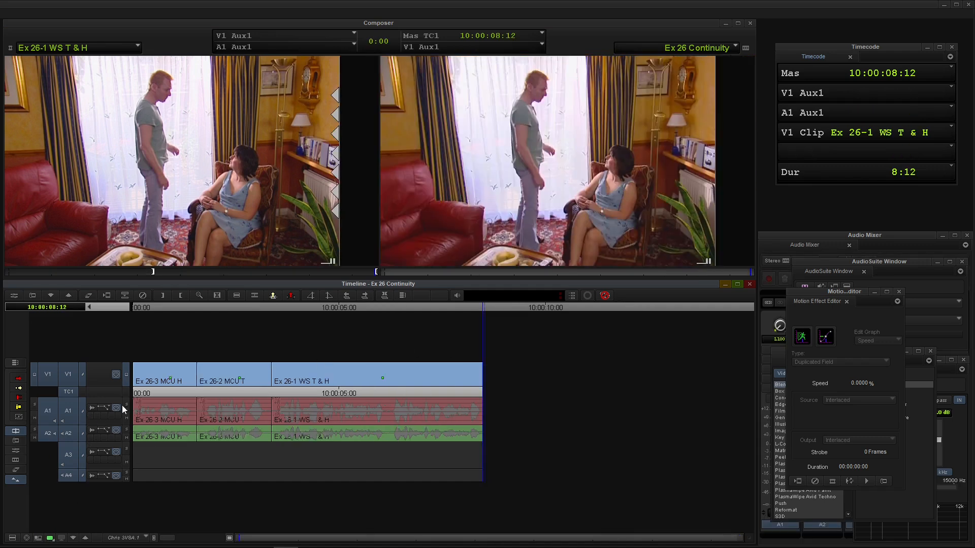
Play the sequence from its start to check the action across both cuts.
key("Home")
key("Down")
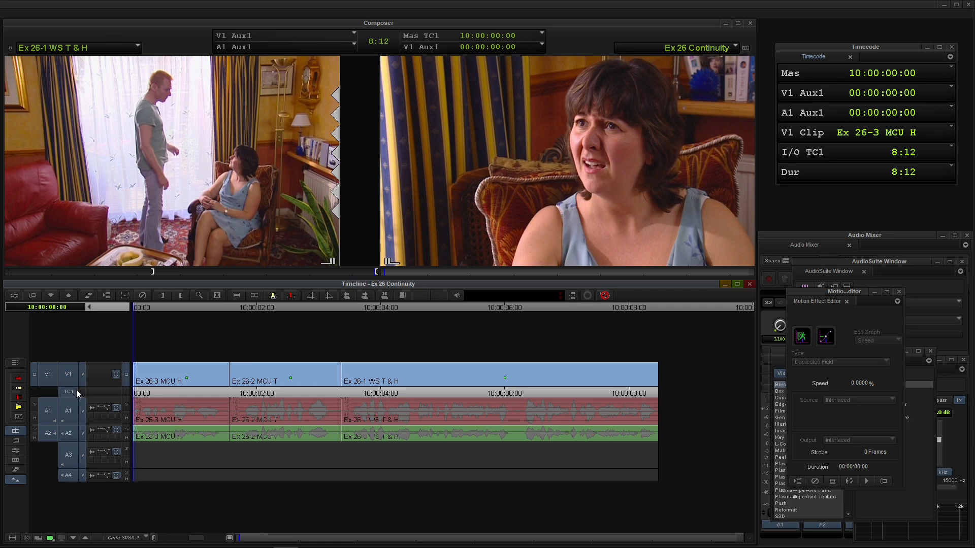
key("space")
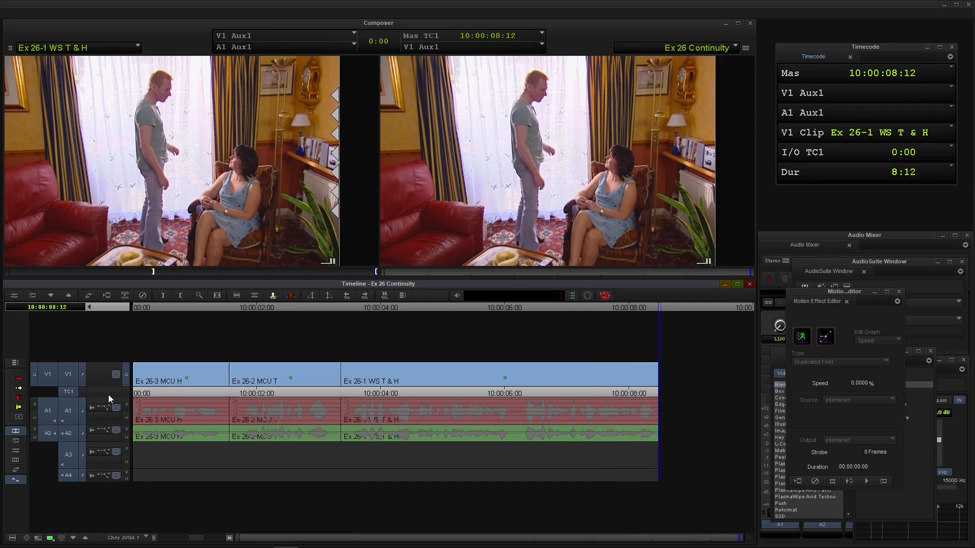
Trim the head of the Ex 26-1 WS T & H shot back to source timecode 00:00:02:16 and play across the cut.
left_click(339, 392)
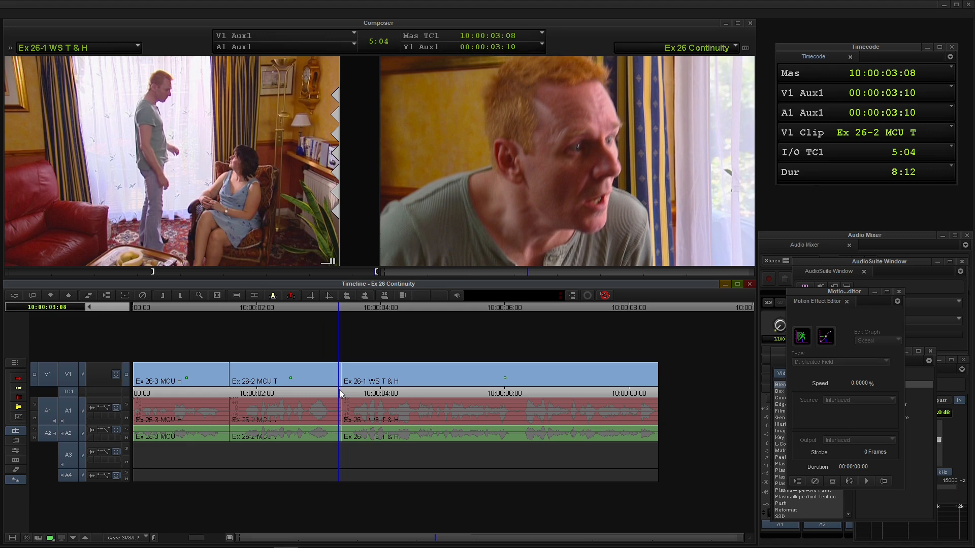
left_click_drag(340, 393, 344, 395)
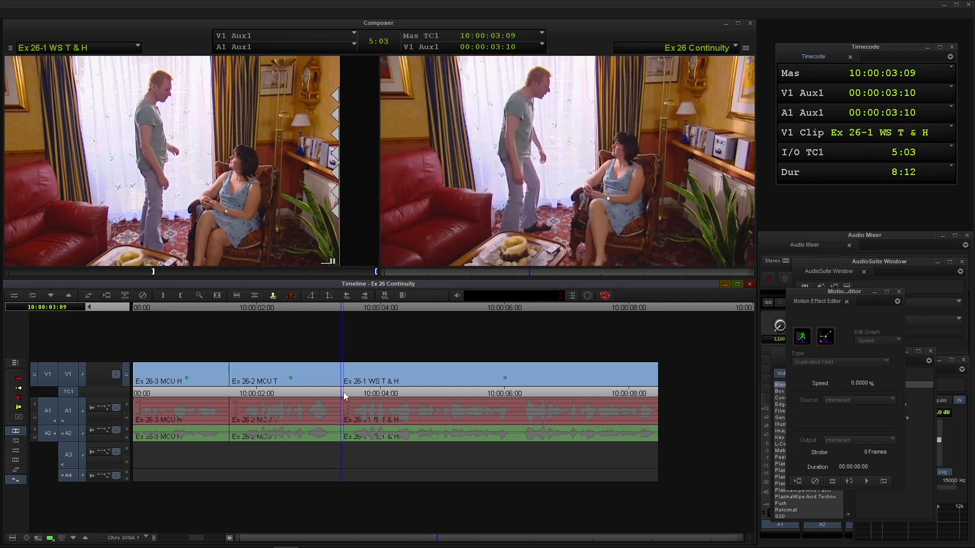
key("u")
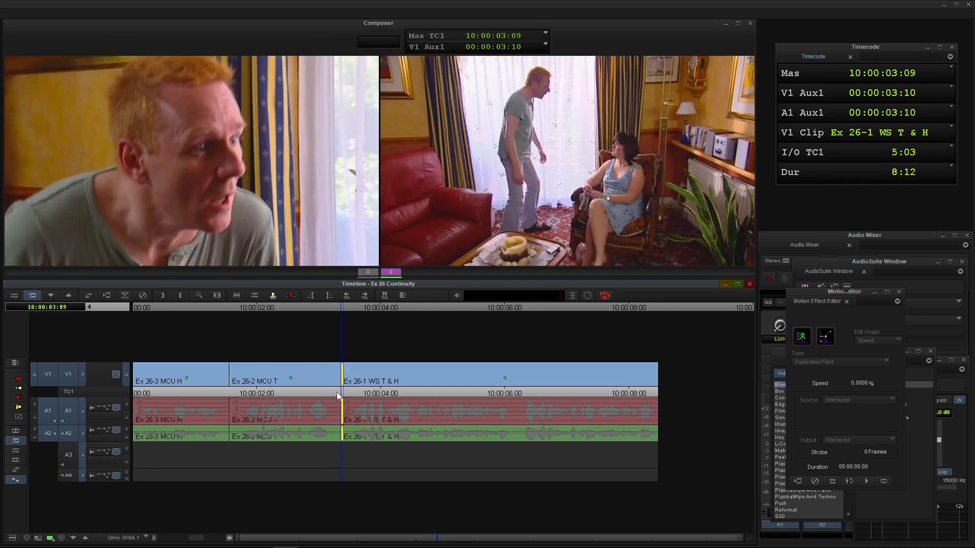
key("k+j")
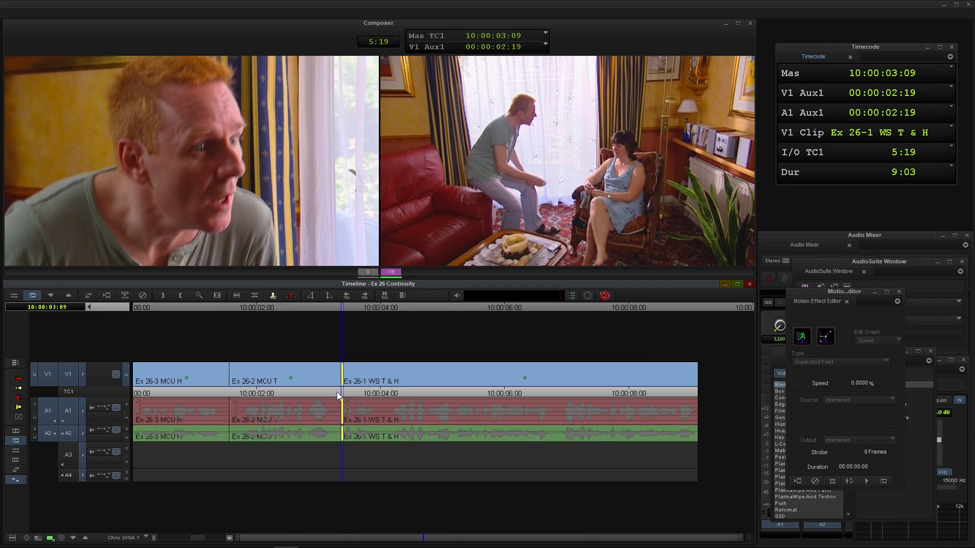
key("space")
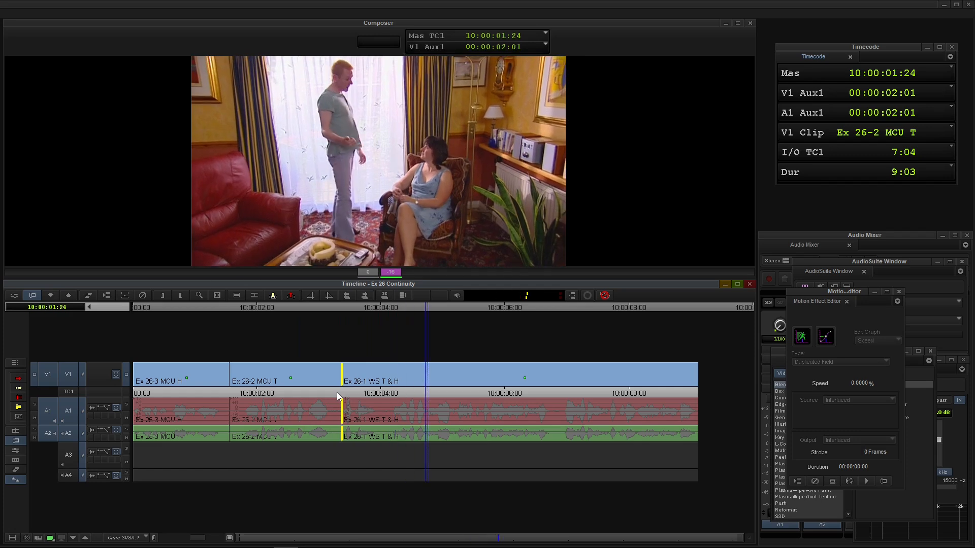
left_click(335, 394)
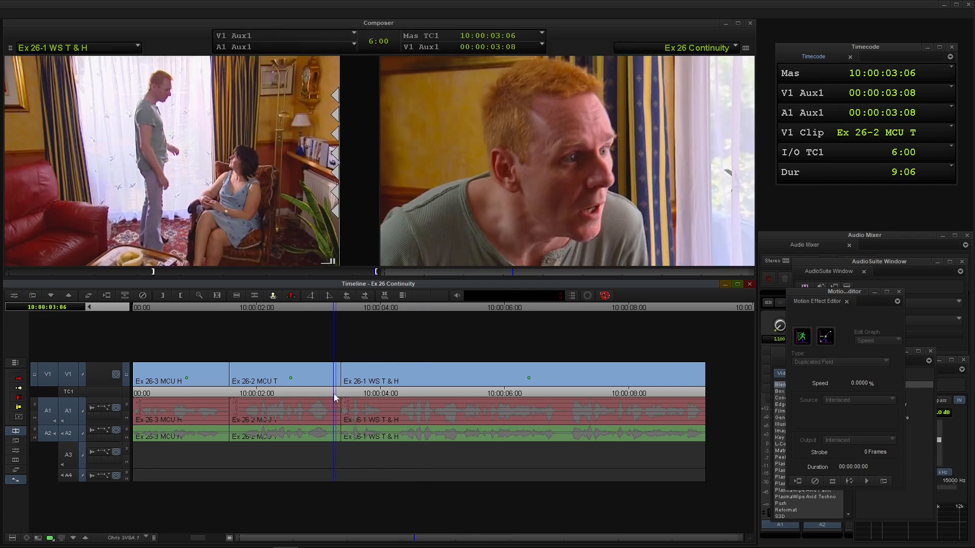
key("space")
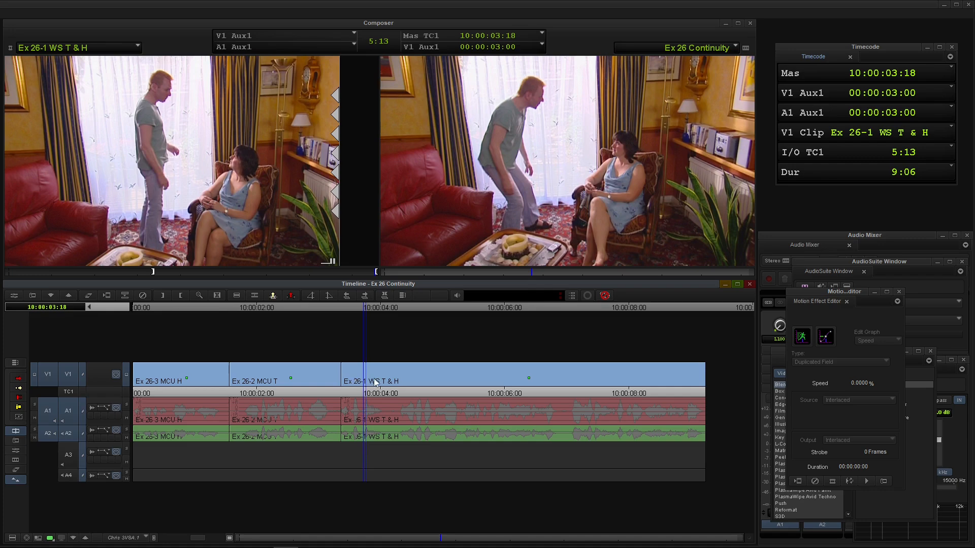
Mark the first 18 frames of the Ex 26-1 WS T & H shot and lift only their audio, with V1 deselected.
left_click(333, 431)
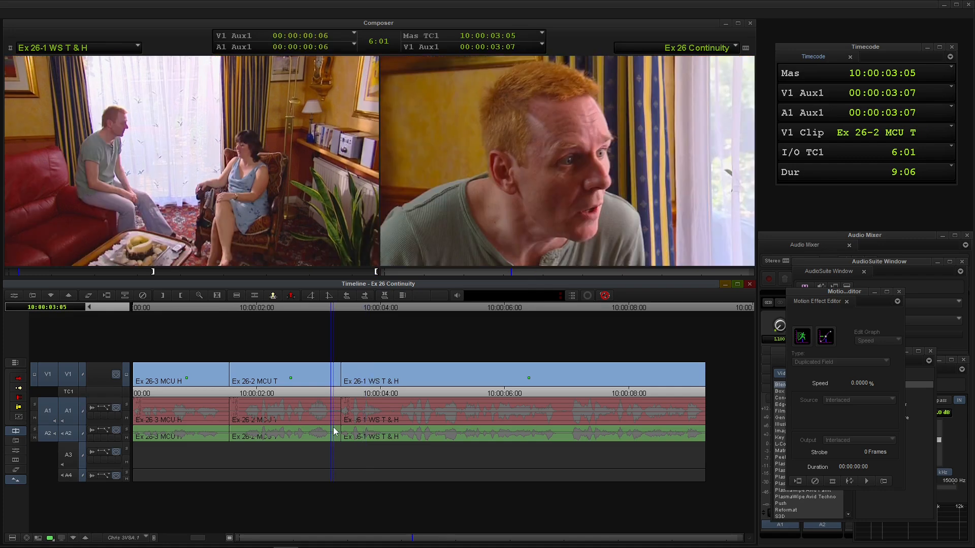
mouse_move(333, 428)
left_mouse_down()
mouse_move(386, 426)
mouse_move(333, 419)
left_mouse_up()
key("i")
left_click(340, 421)
key("s")
key("i")
left_click(69, 379)
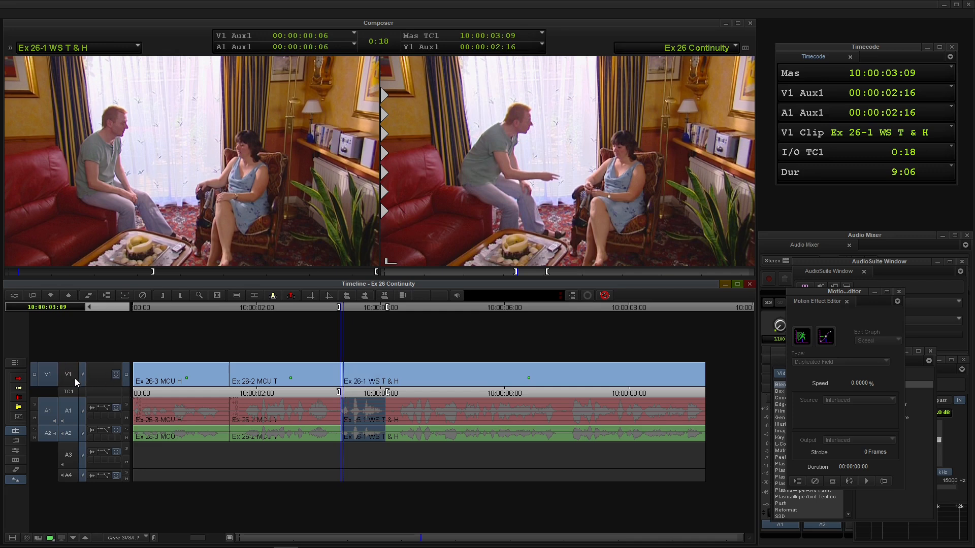
key("z")
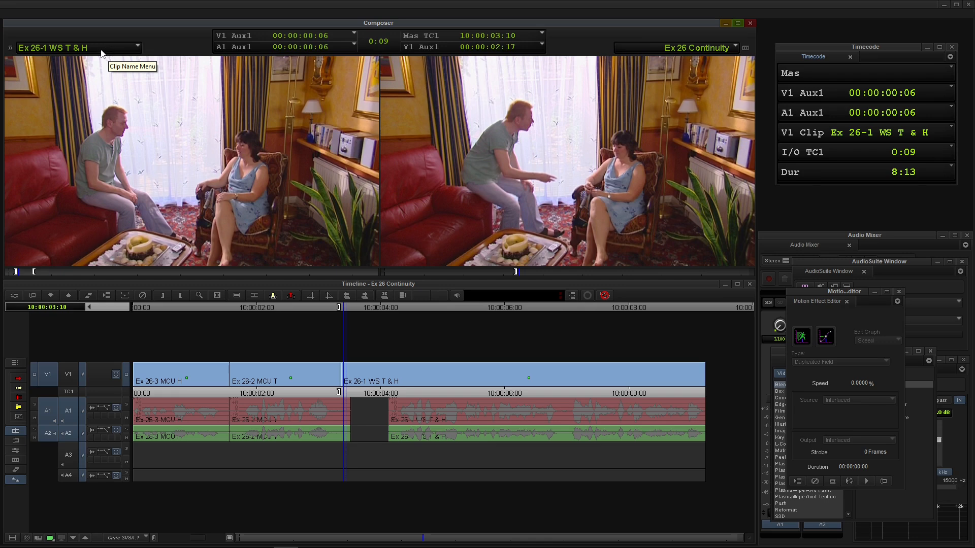
Reload Ex 26-1 WS T & H, show it in the timeline and mark a nine-frame section of quiet background sound near its start.
left_click(101, 51)
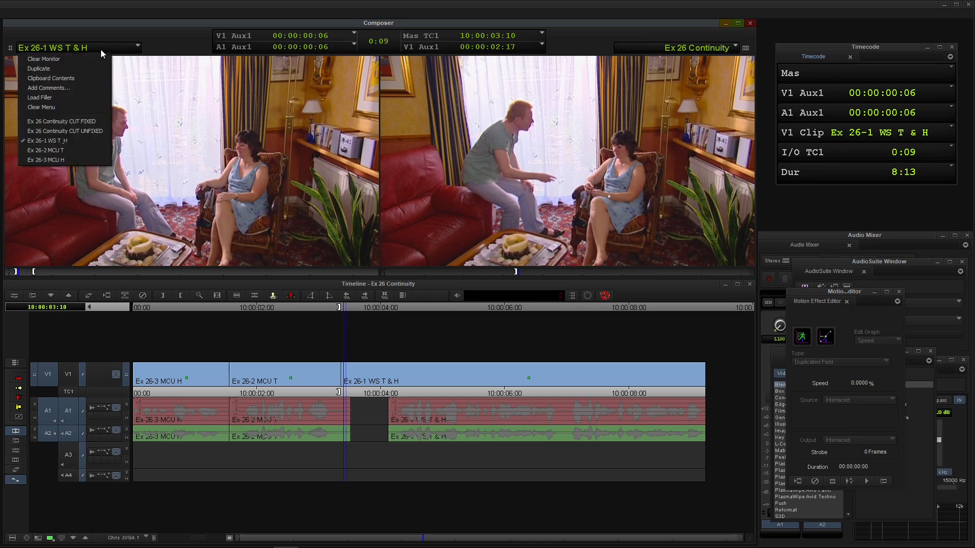
left_click(70, 142)
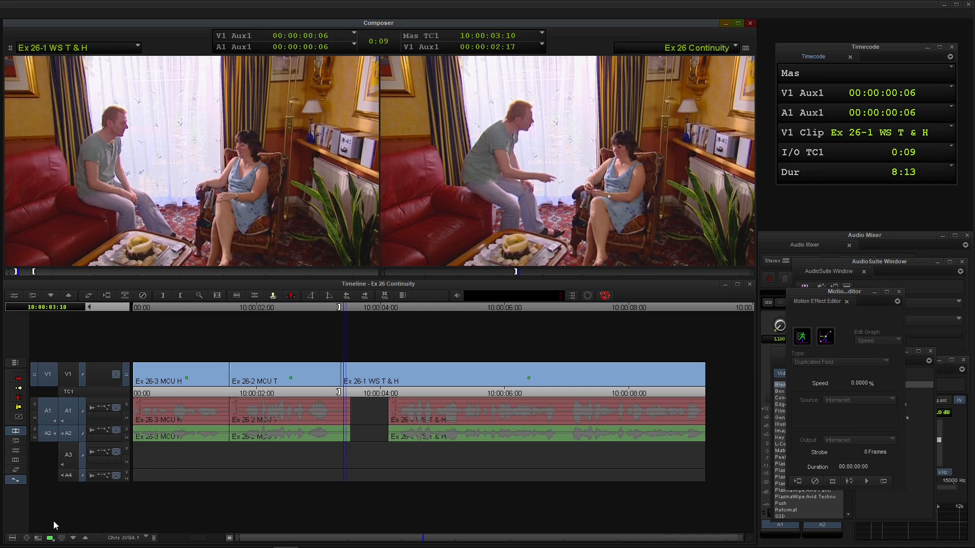
left_click(38, 540)
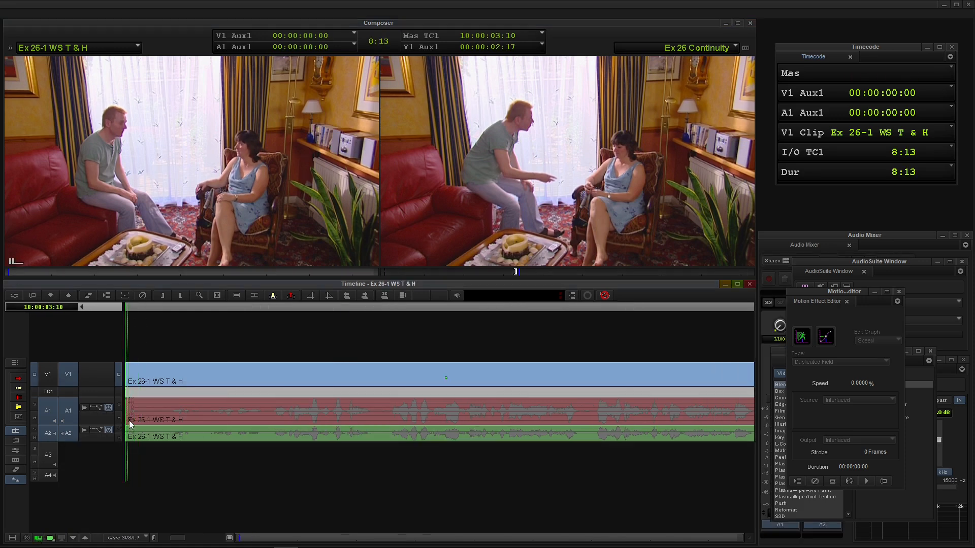
key("space")
left_click_drag(134, 422, 125, 425)
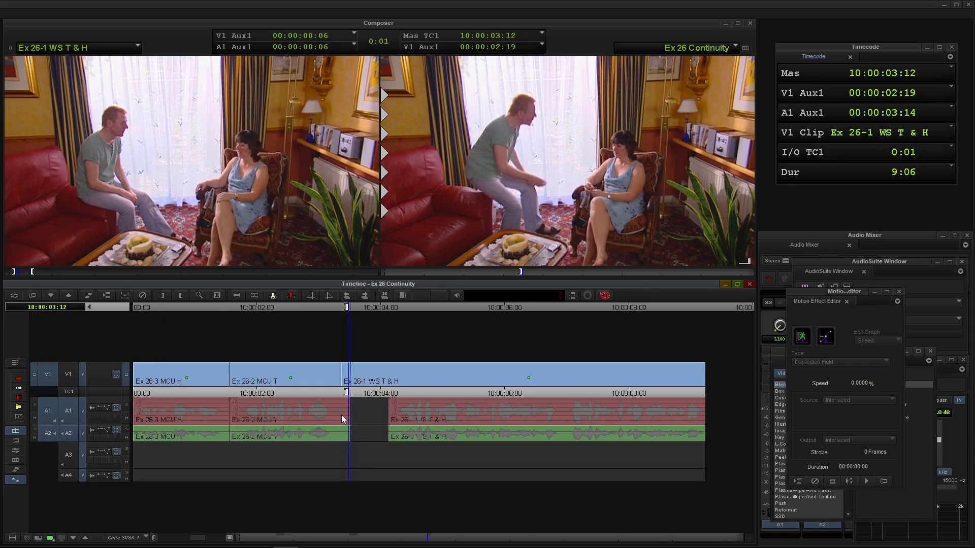
Overwrite the marked background sound into the audio gap on A1 and A2 and play across the cut.
key("b")
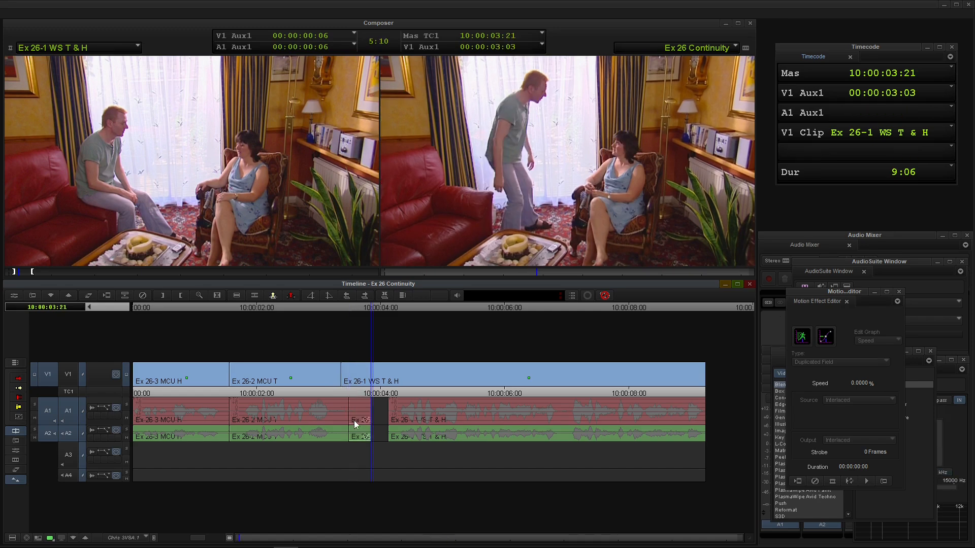
left_click_drag(343, 425, 293, 428)
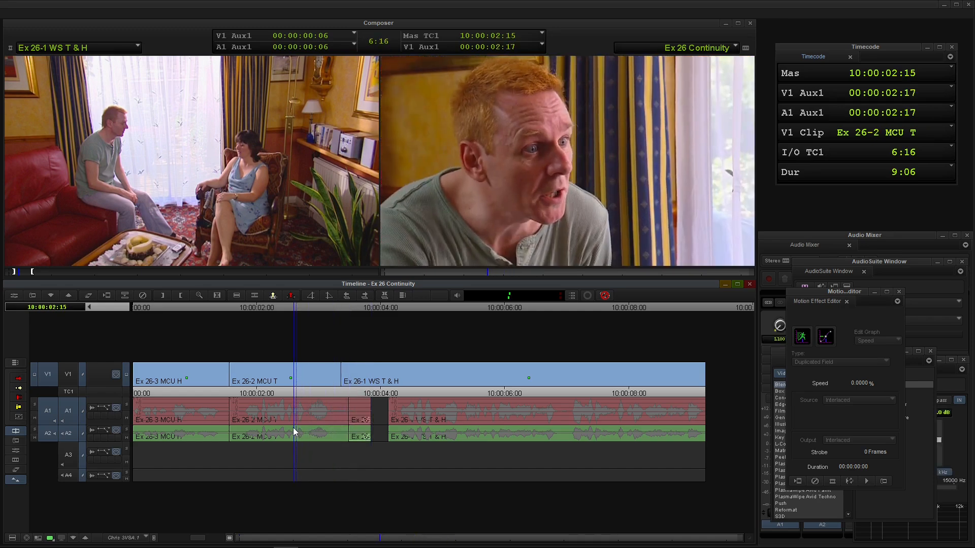
key("space")
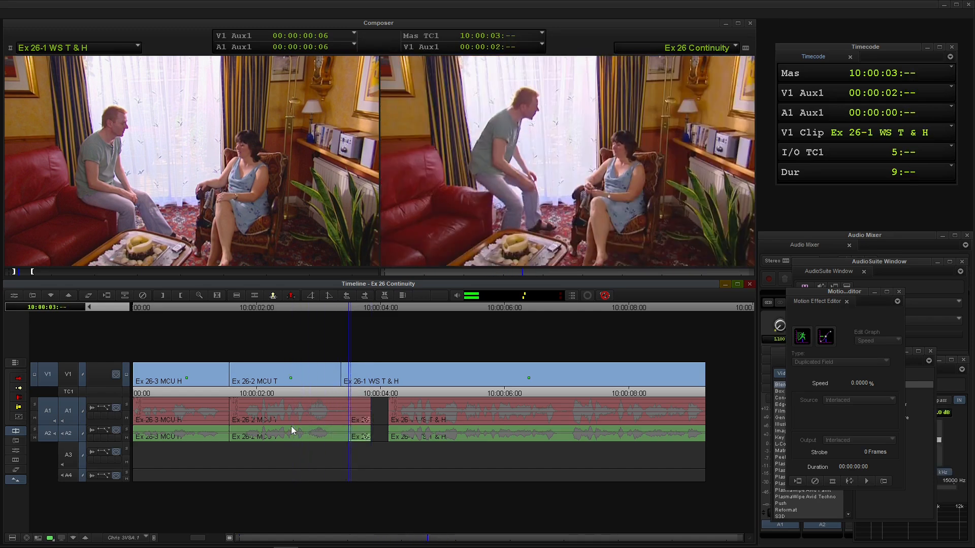
Slide the background sound piece on A1 and A2 three frames earlier and play across the cut.
left_click(347, 423)
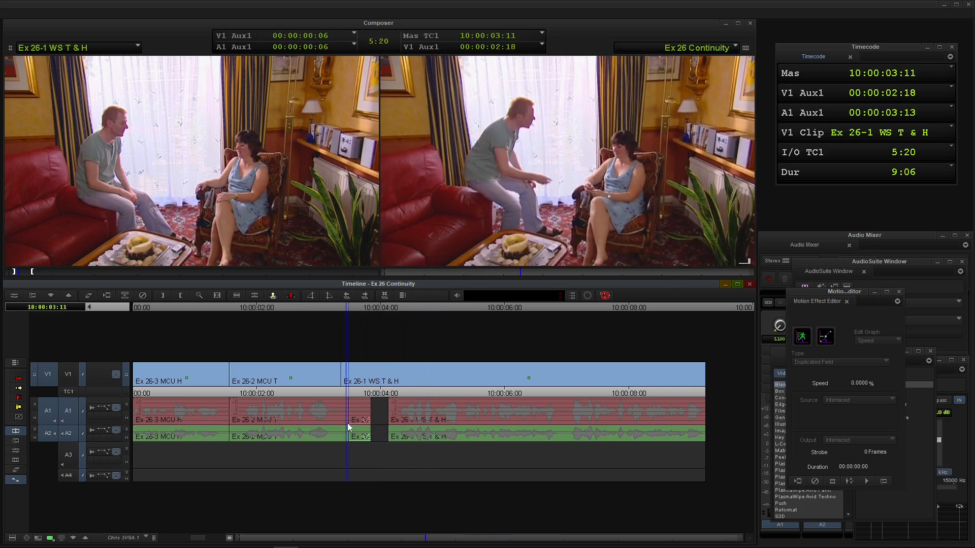
key("u")
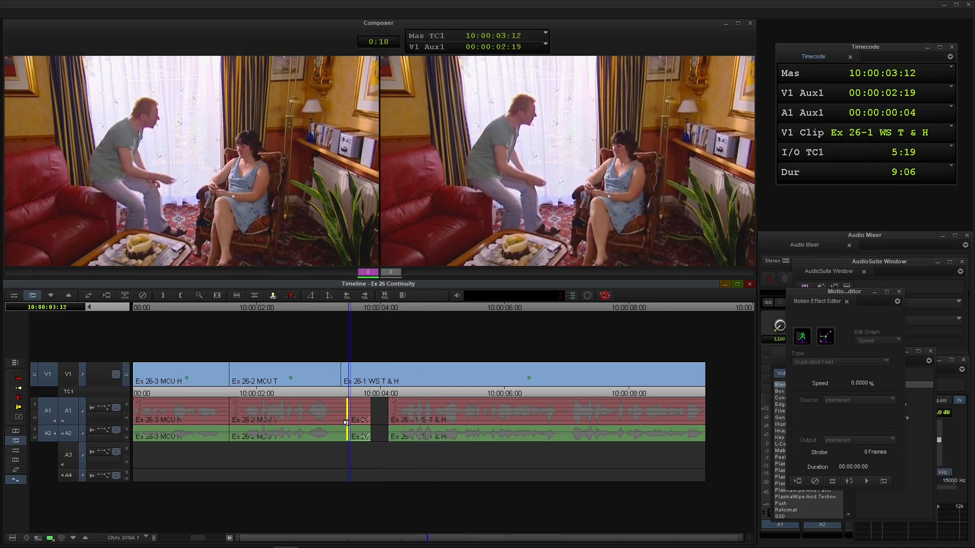
left_click(375, 434)
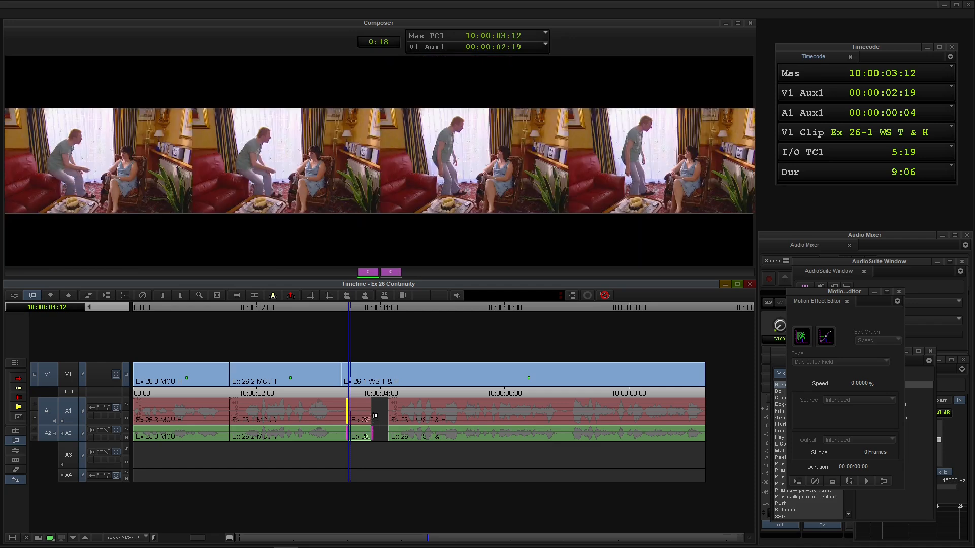
left_click(376, 413, "shift")
key("comma")
key("comma")
key("comma")
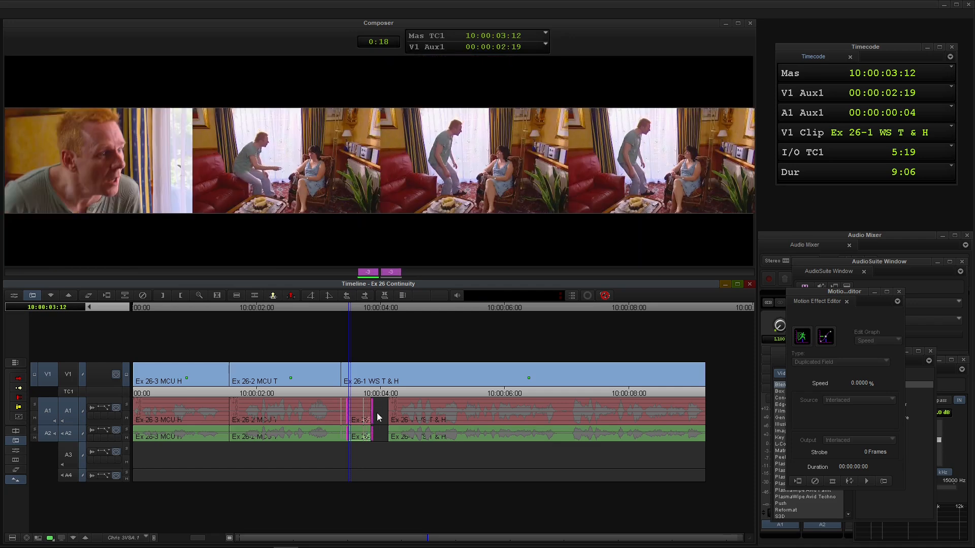
key("space")
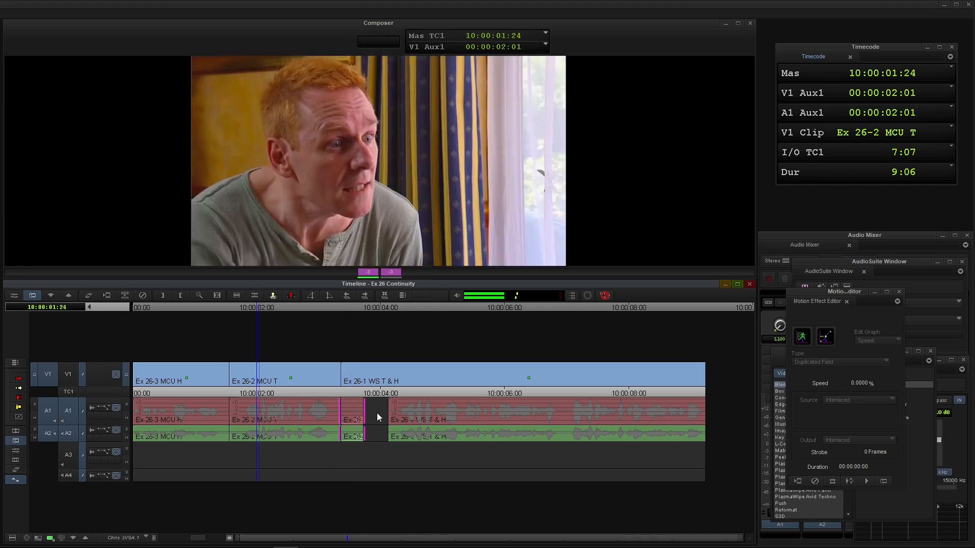
left_click(354, 432)
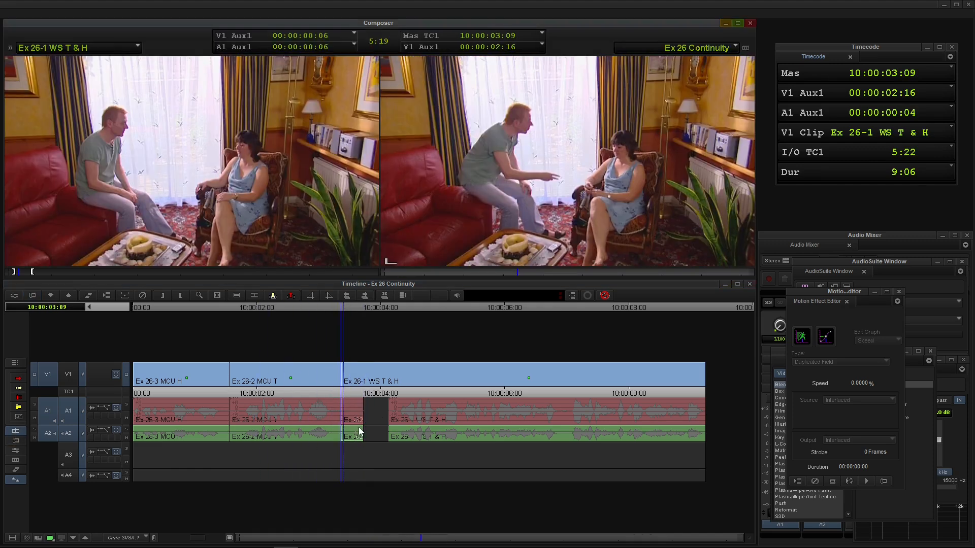
Overwrite a second copy of the marked background sound onto A1 and A2 at 10:00:03:16 and play from the end of Ex 26-2 MCU T.
left_click_drag(354, 432, 359, 431)
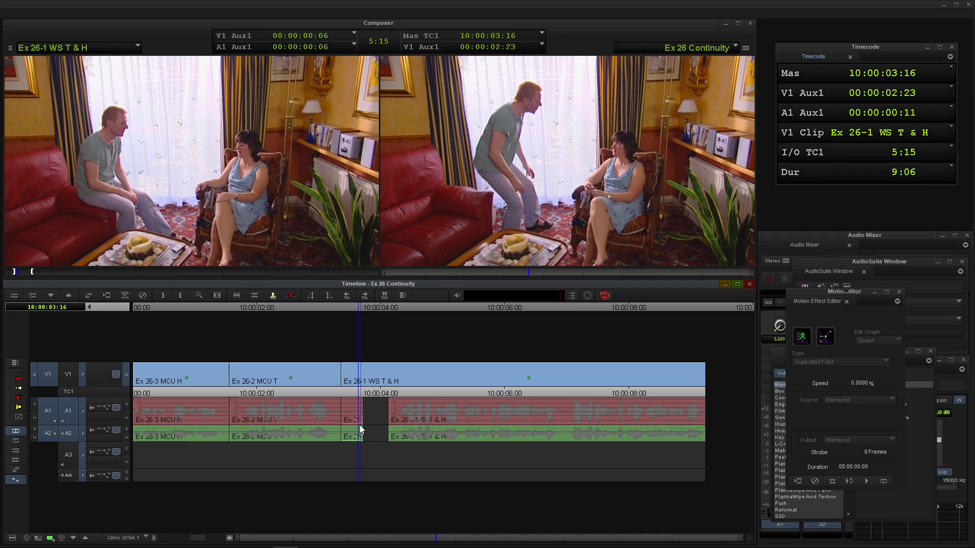
left_click(315, 430)
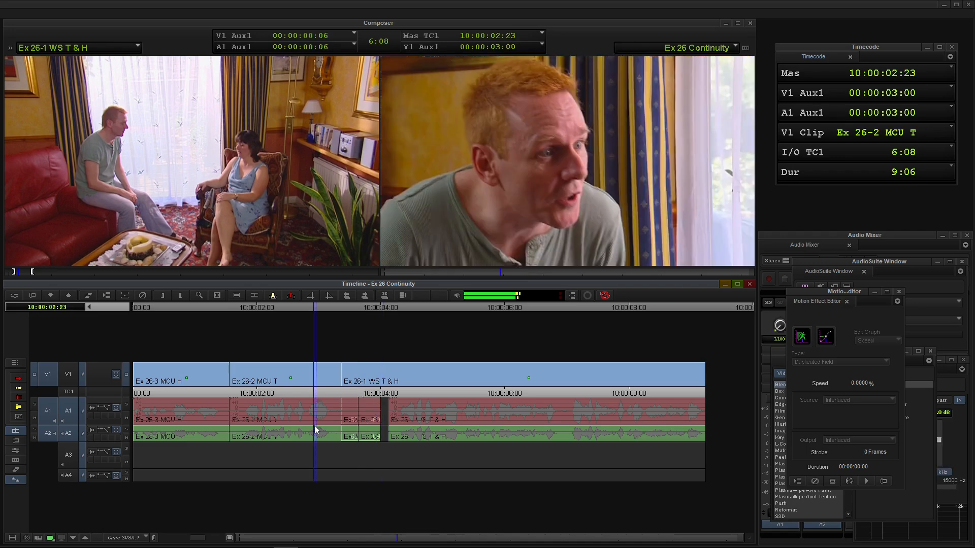
key("space")
Slide both background sound pieces on A1 and A2 together three frames earlier and play across the cut.
left_click(340, 412)
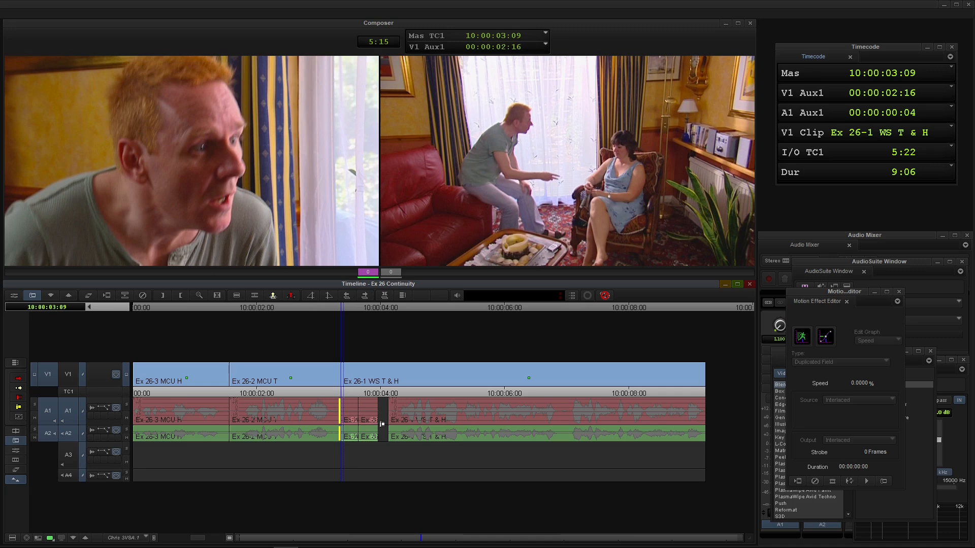
left_click(382, 433, "shift")
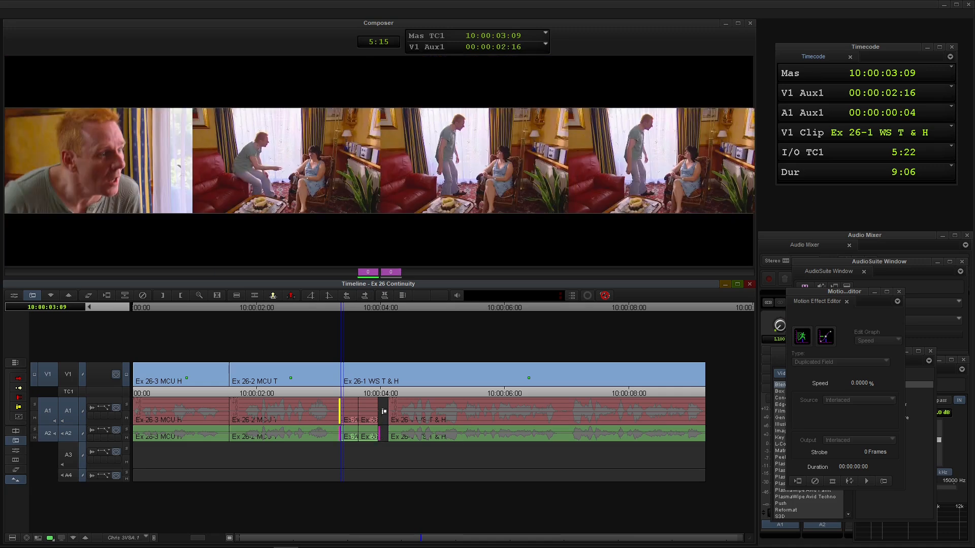
left_click(383, 407, "shift")
key("comma")
key("comma")
key("comma")
key("space")
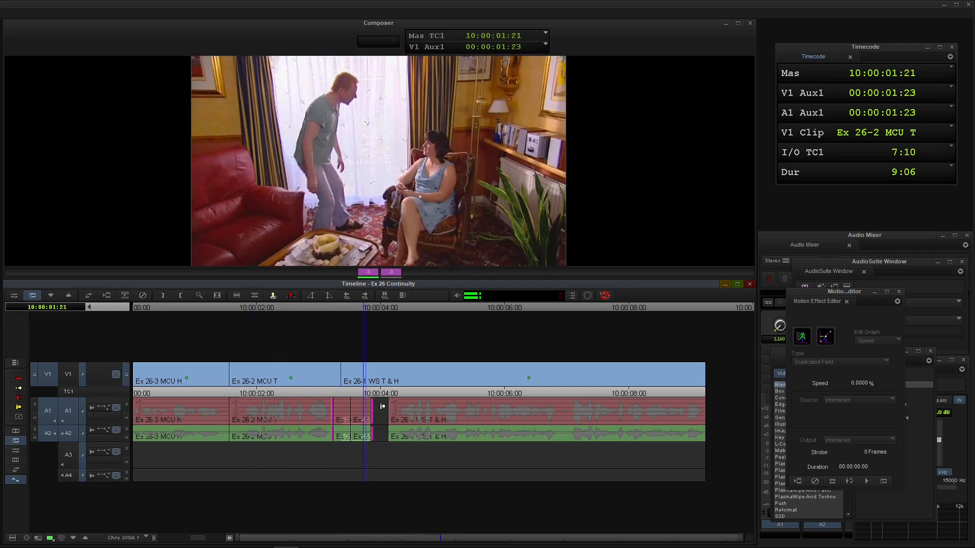
key("Escape")
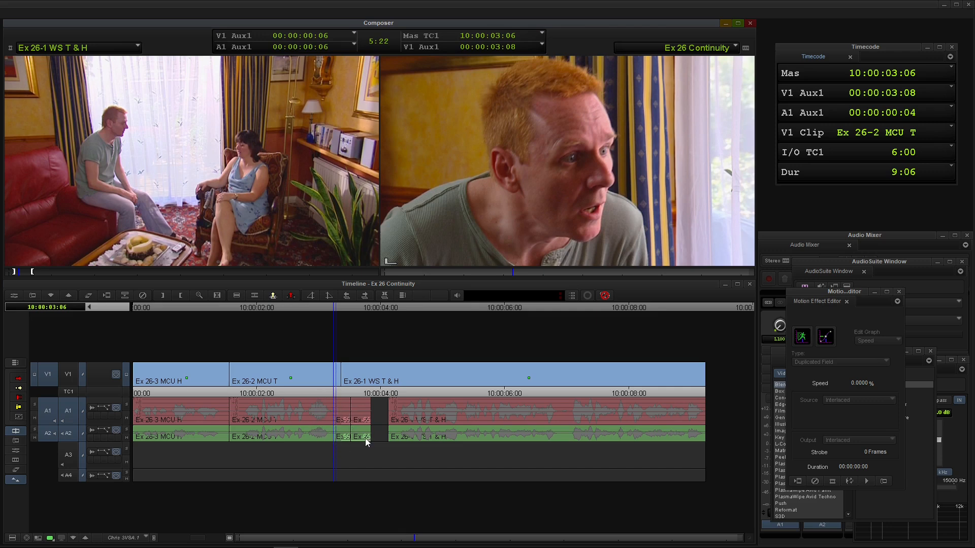
Trim six frames off the picture and audio heads of Ex 26-1 WS T & H, starting its picture at source 00:00:02:22, and play the transition.
left_click(379, 424)
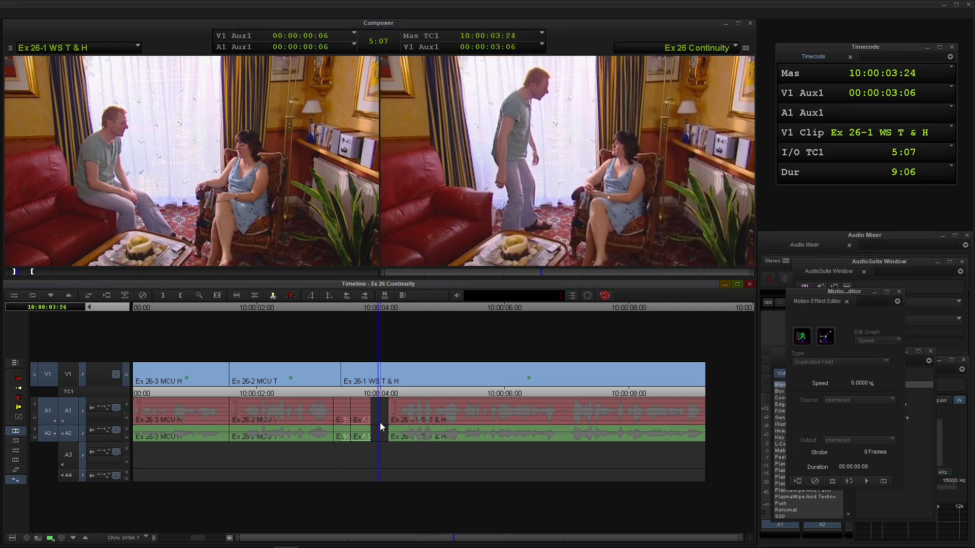
key("space")
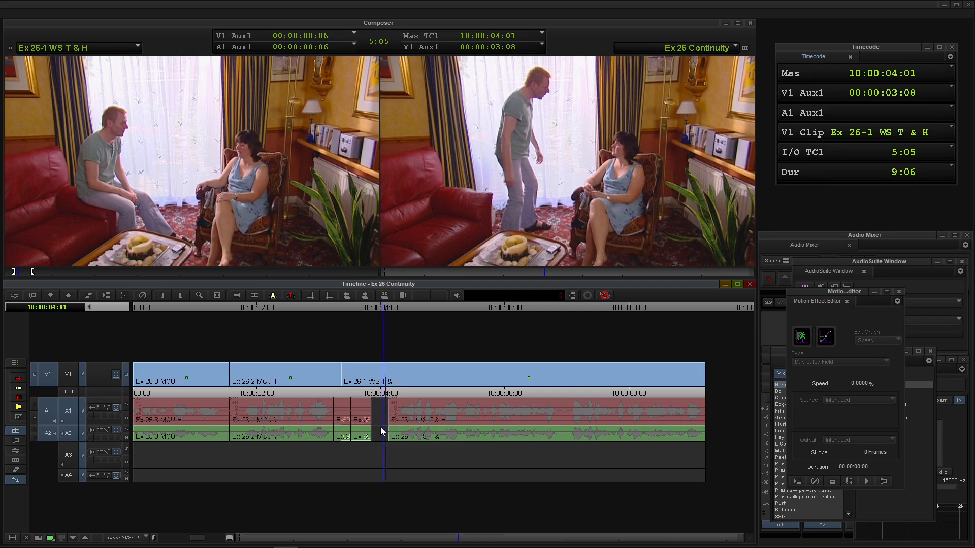
key("u")
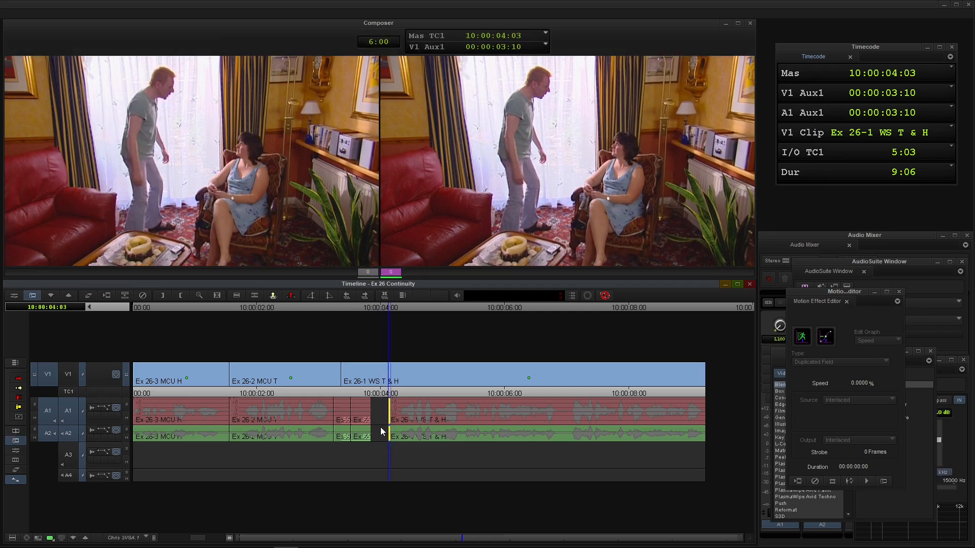
left_click(380, 430)
left_click(346, 376)
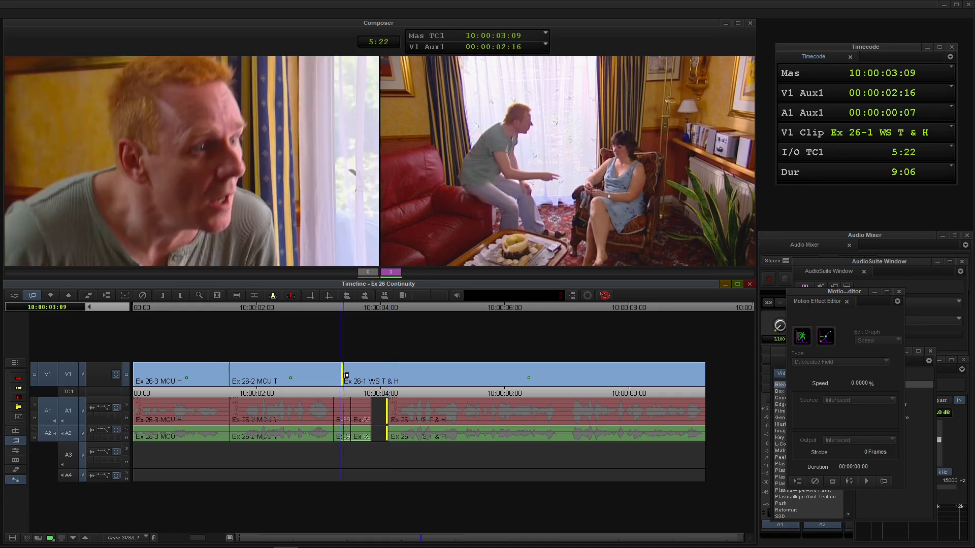
key("k+l")
key("k+l")
key("k+l")
key("k+l")
key("period")
key("period")
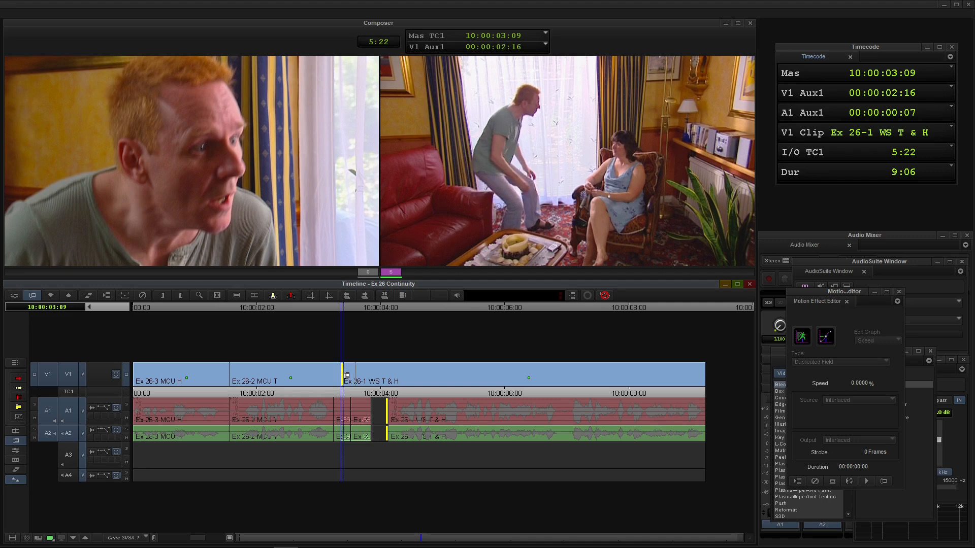
key("k+l")
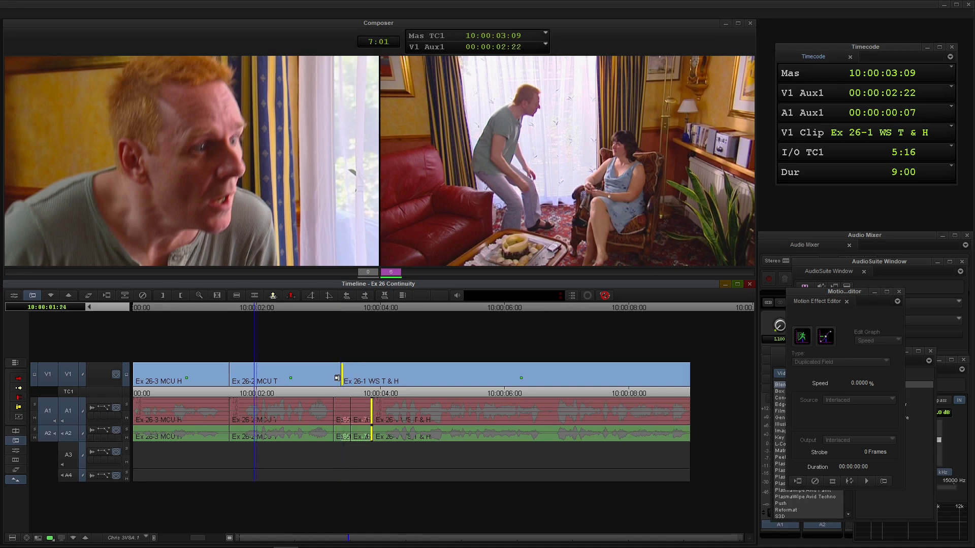
key("space")
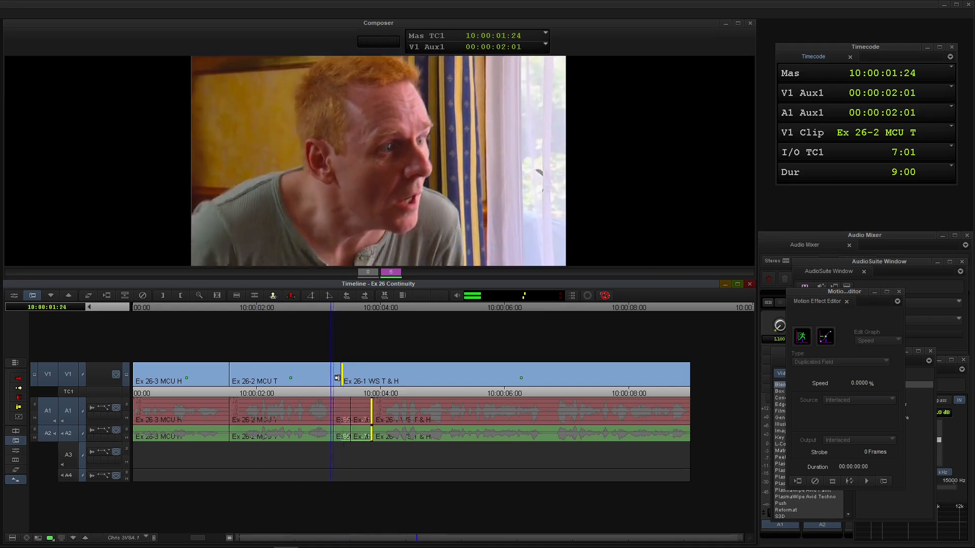
Roll the V1 cut between Ex 26-2 MCU T and Ex 26-1 WS T & H five frames later to 10:00:03:14 and play it.
left_click(338, 384)
left_click(337, 384)
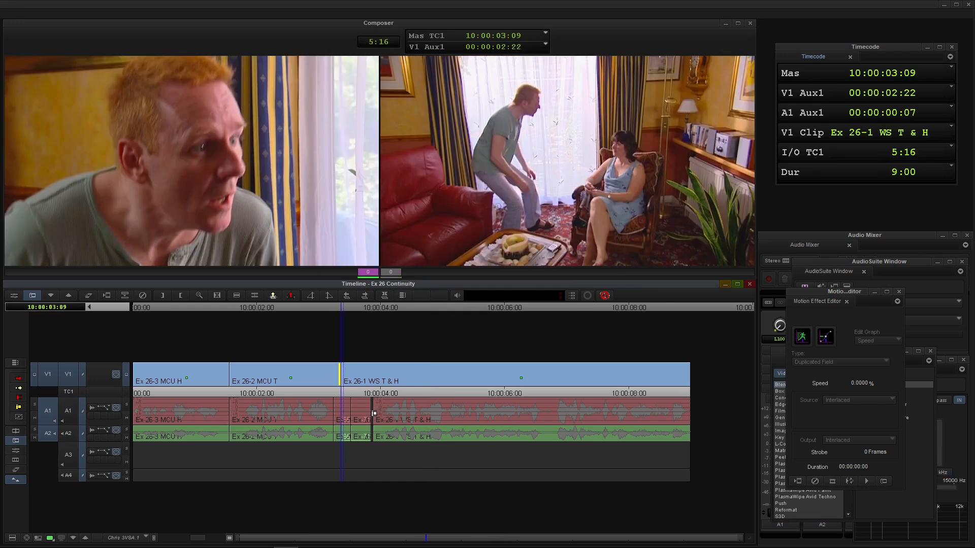
left_click(345, 375, "shift")
left_click_drag(345, 374, 346, 379)
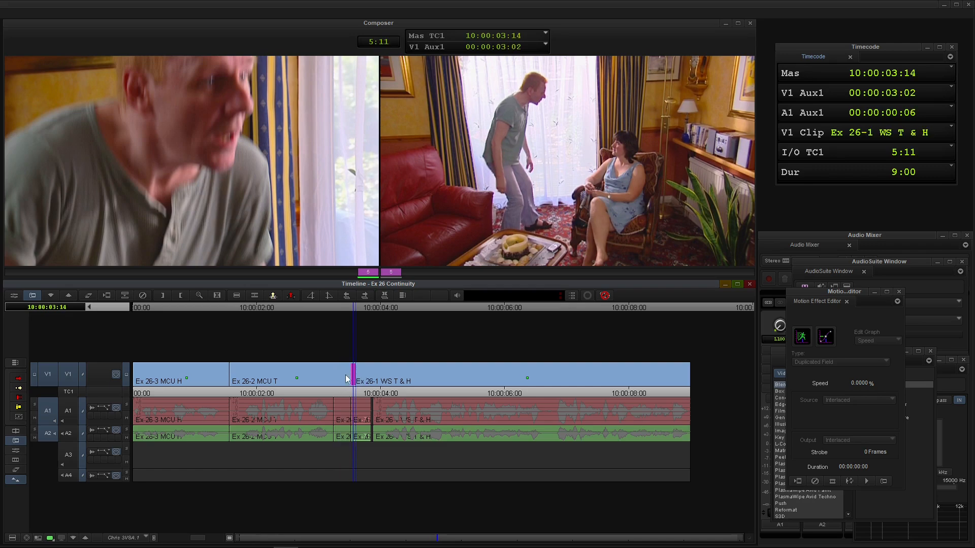
key("y")
left_click_drag(309, 384, 290, 390)
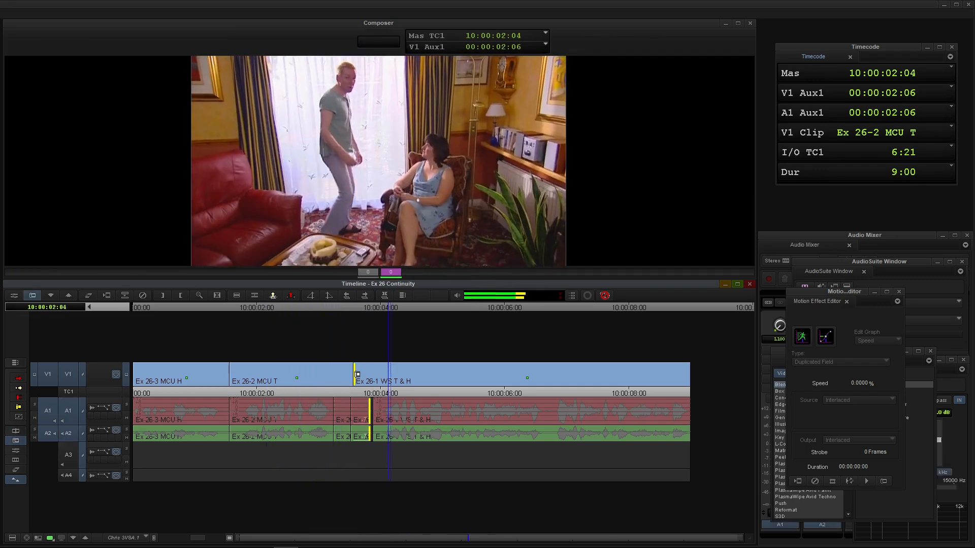
key("space")
key("y")
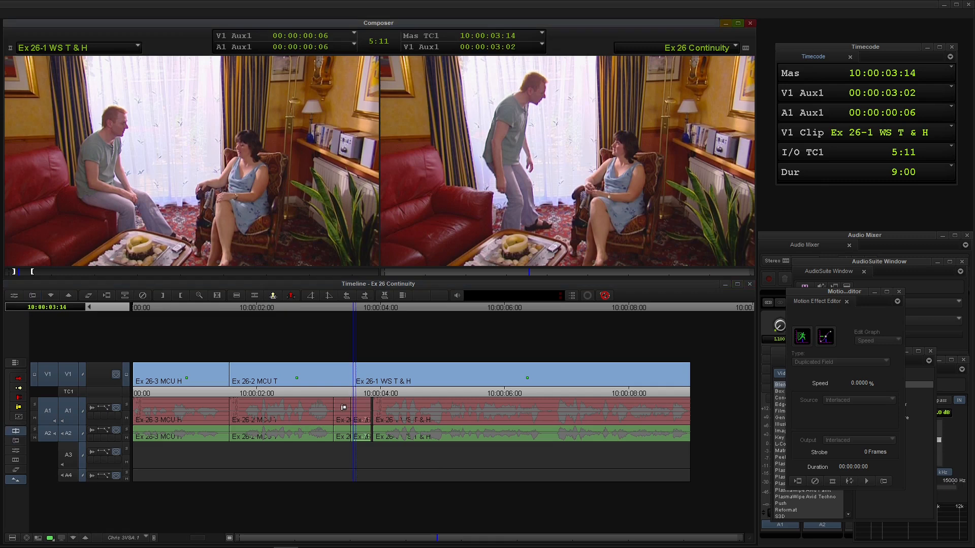
Roll the end of the background sound later on A1 and A2 to close the gap before the Ex 26-1 WS T & H audio, and play.
left_click_drag(365, 419, 358, 423)
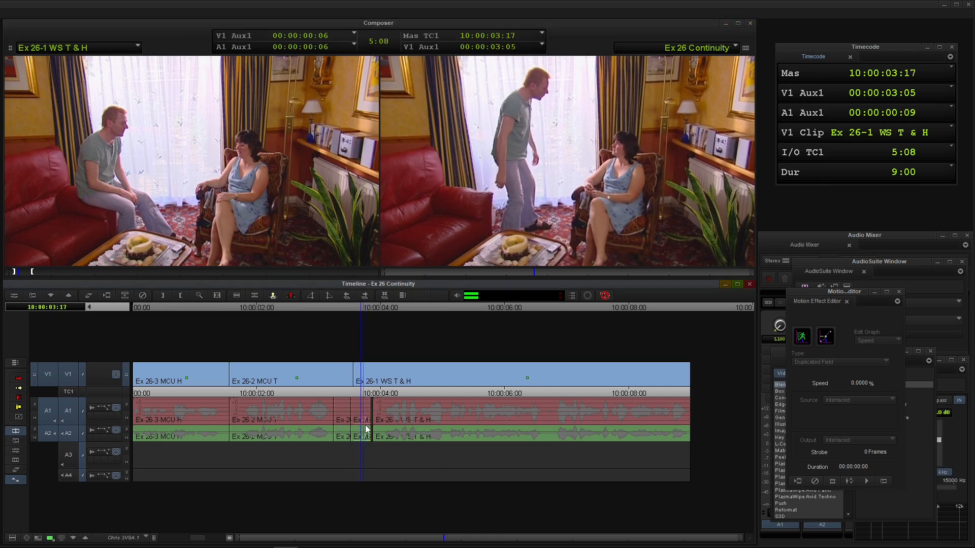
key("u")
key("period")
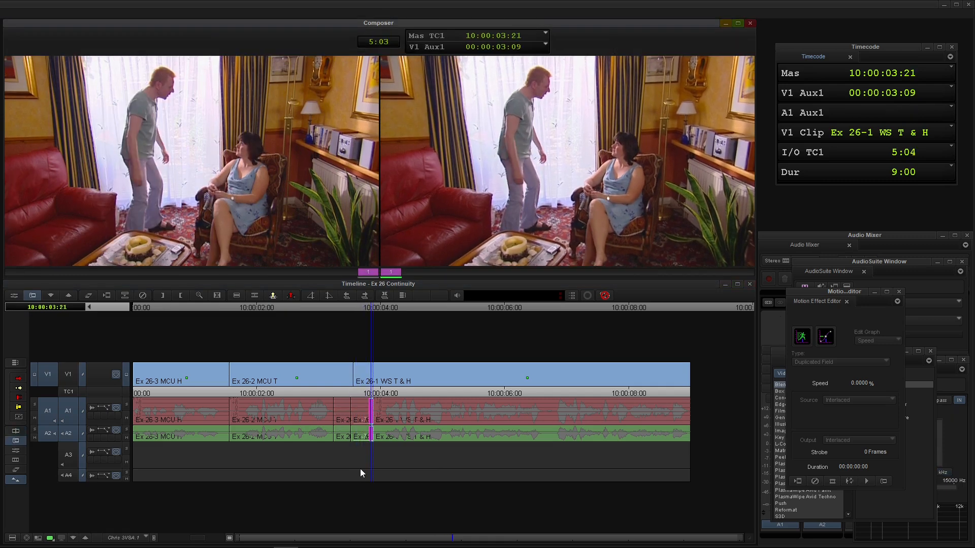
key("y")
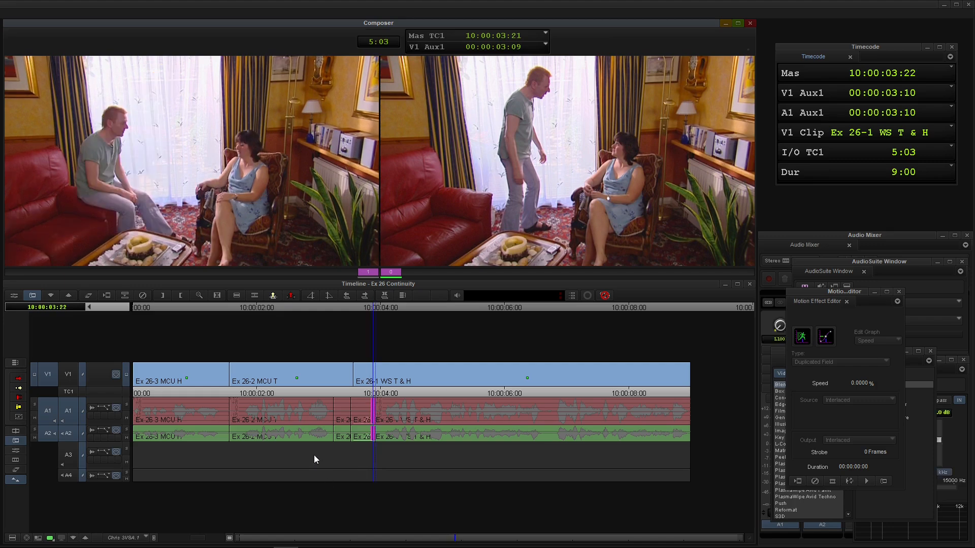
left_click(299, 416)
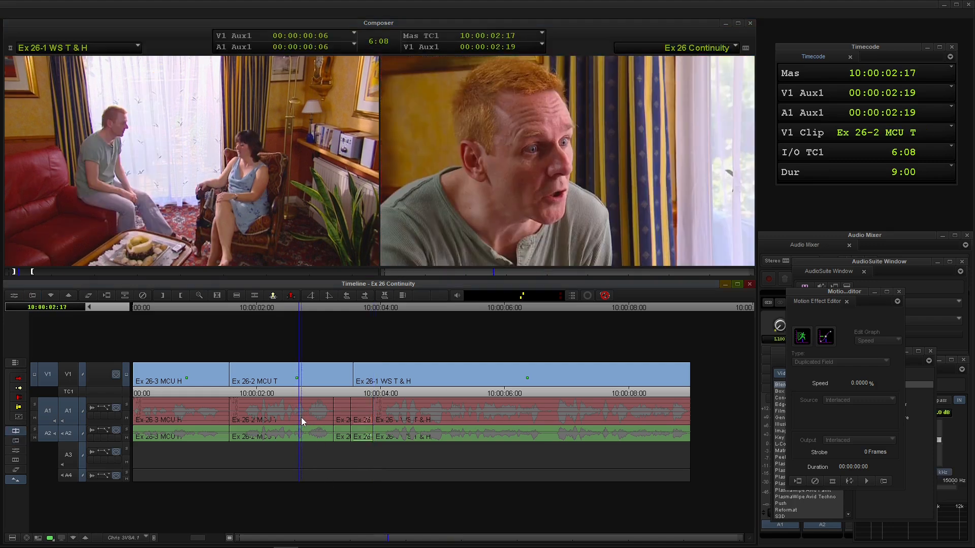
key("space")
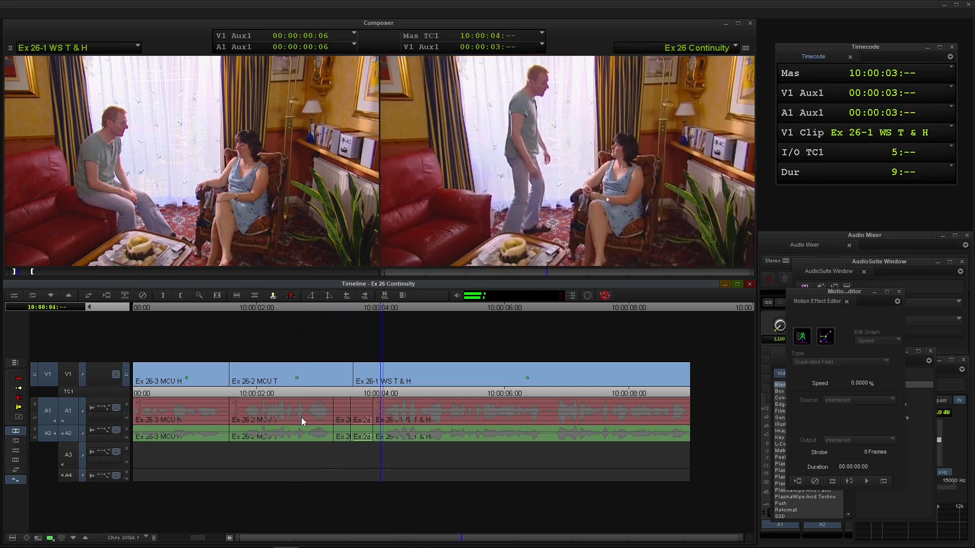
Roll the audio cut from background sound into Ex 26-1 WS T & H two frames earlier to 10:00:03:20 and play it.
left_click(370, 420)
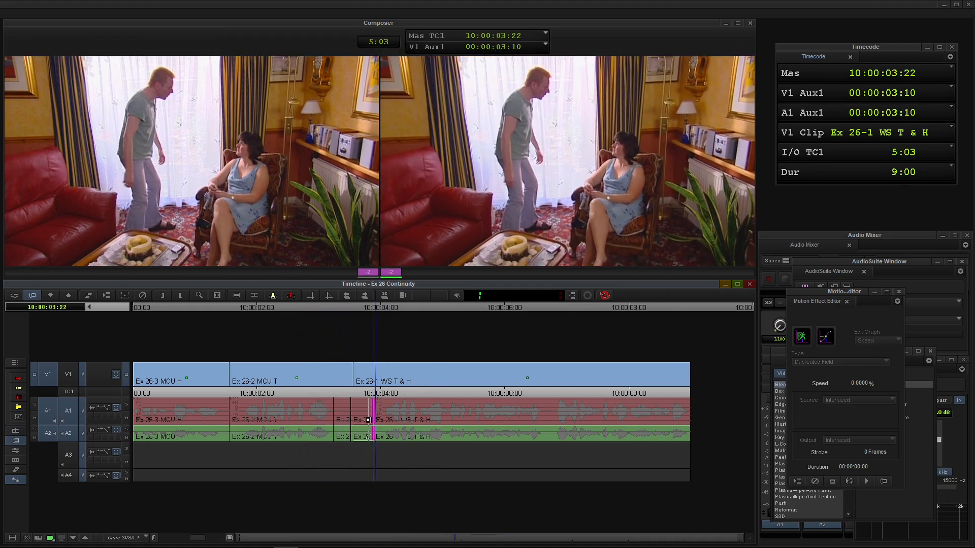
left_click_drag(369, 420, 369, 420)
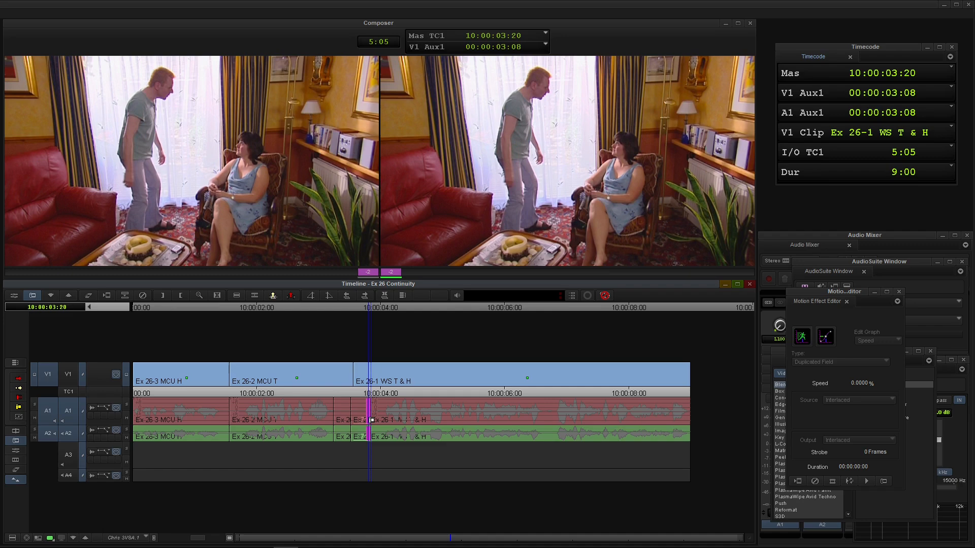
key("space")
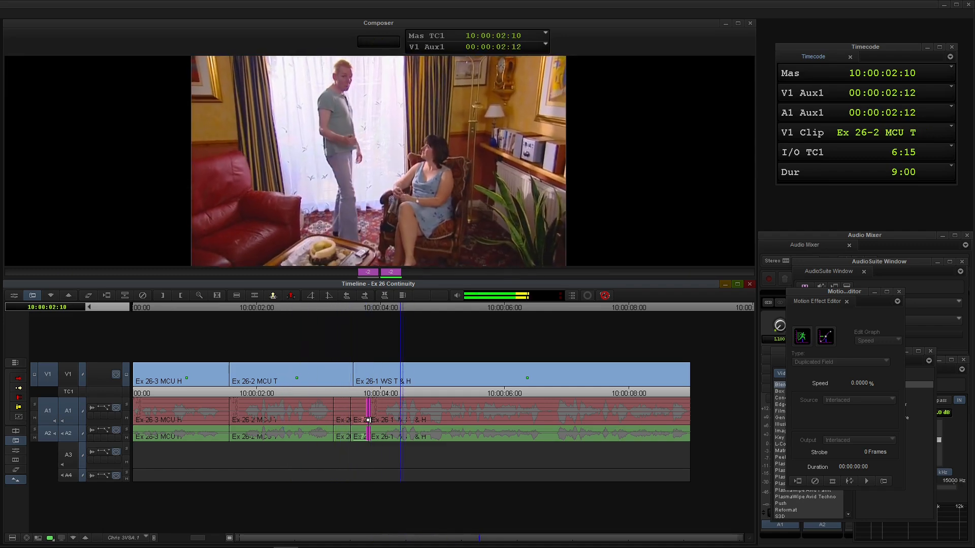
key("space")
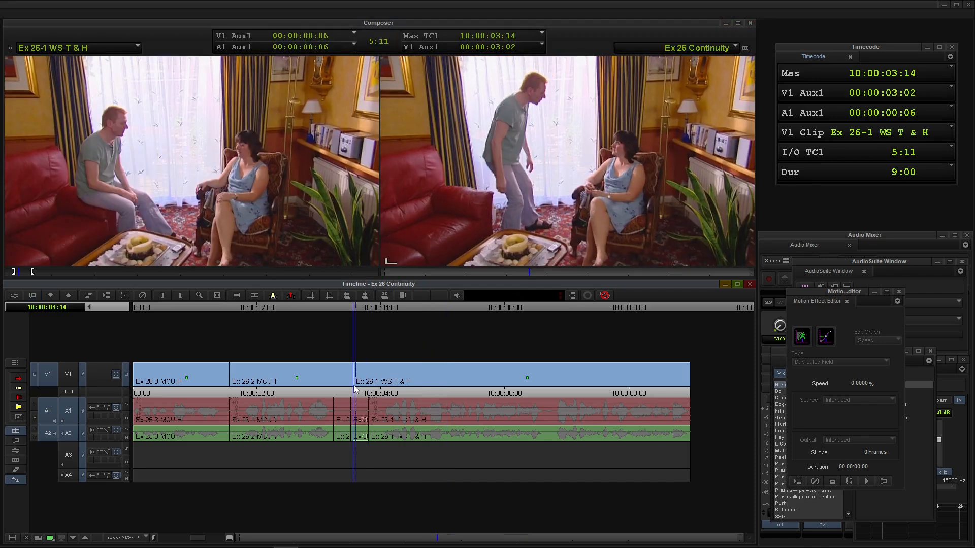
Roll the V1 cut between Ex 26-2 MCU T and Ex 26-1 WS T & H four frames earlier to 10:00:03:10 and play it.
left_click(355, 386)
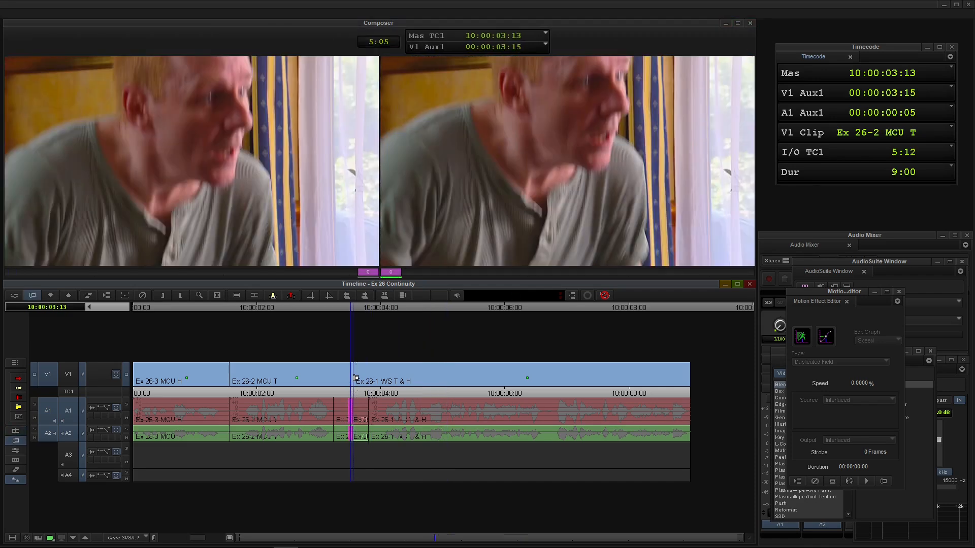
left_click(350, 378)
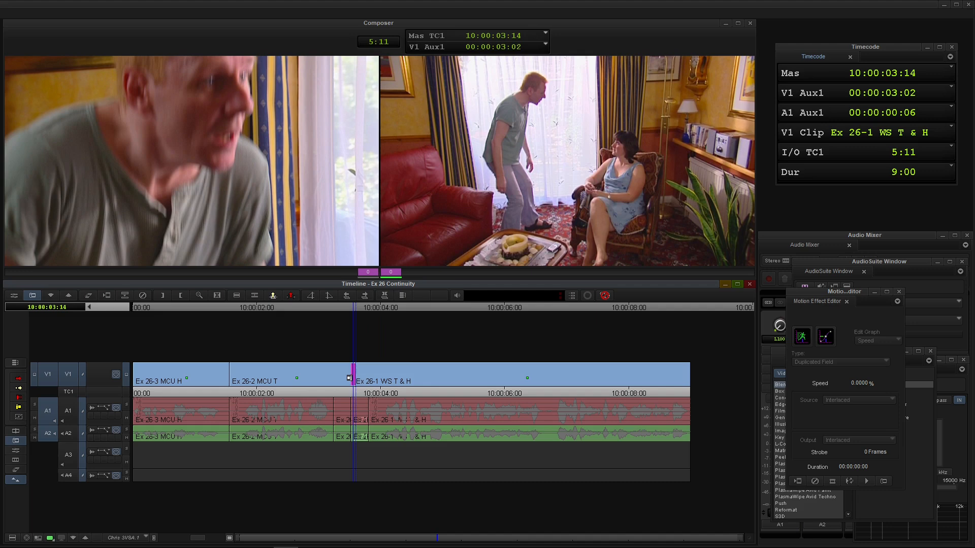
key("comma")
key("comma")
key("comma")
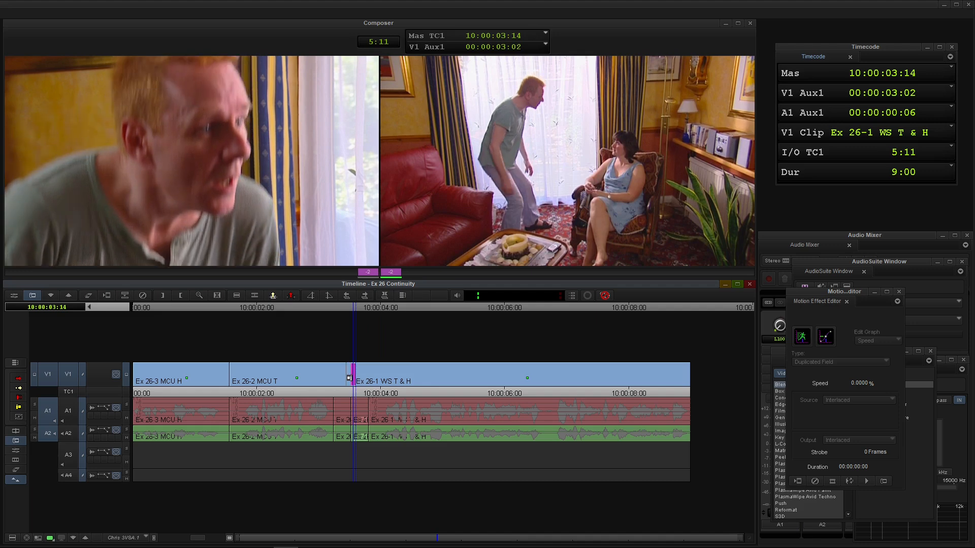
key("comma")
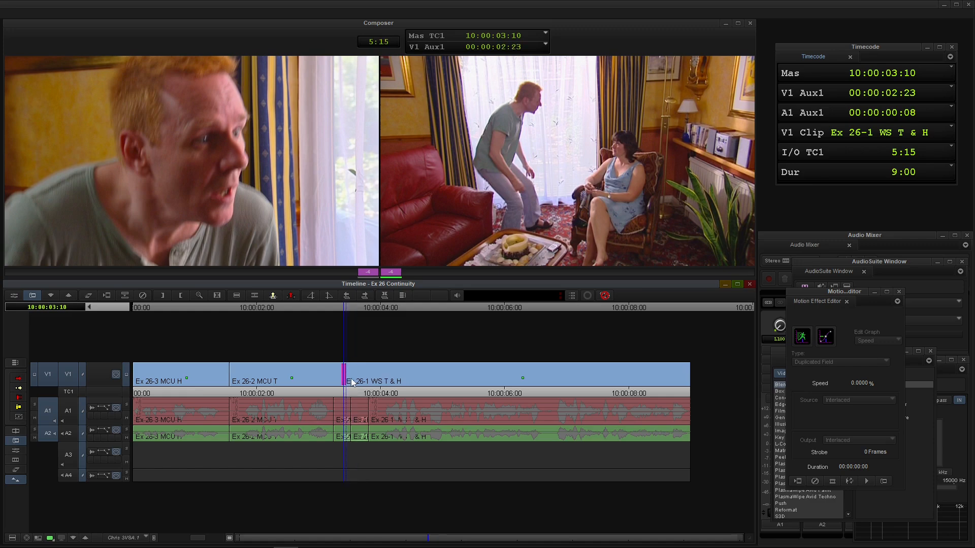
key("space")
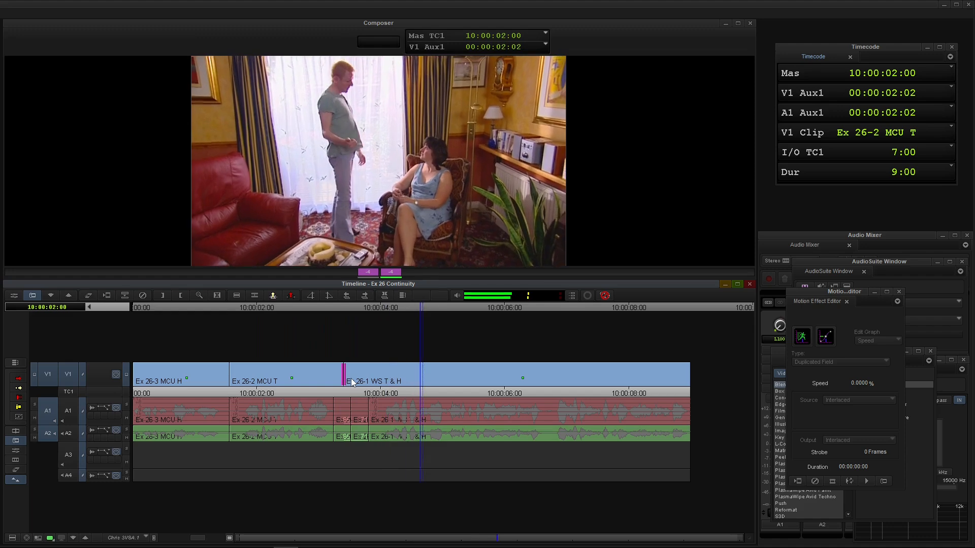
Roll the audio cut at the end of Ex 26-2 MCU T one frame earlier to 10:00:03:05, and play the sequence from within Ex 26-3 MCU H.
left_click(330, 414)
key("Escape")
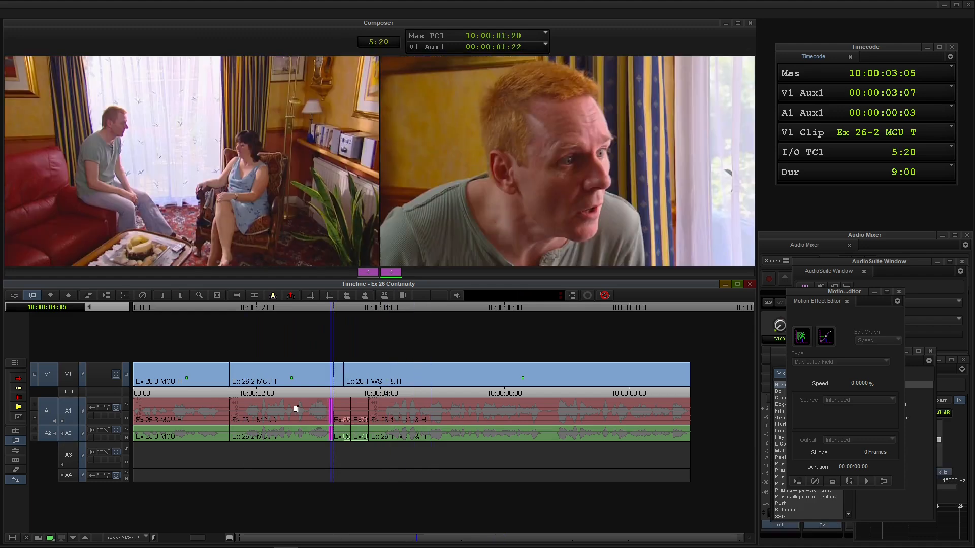
left_click(206, 426)
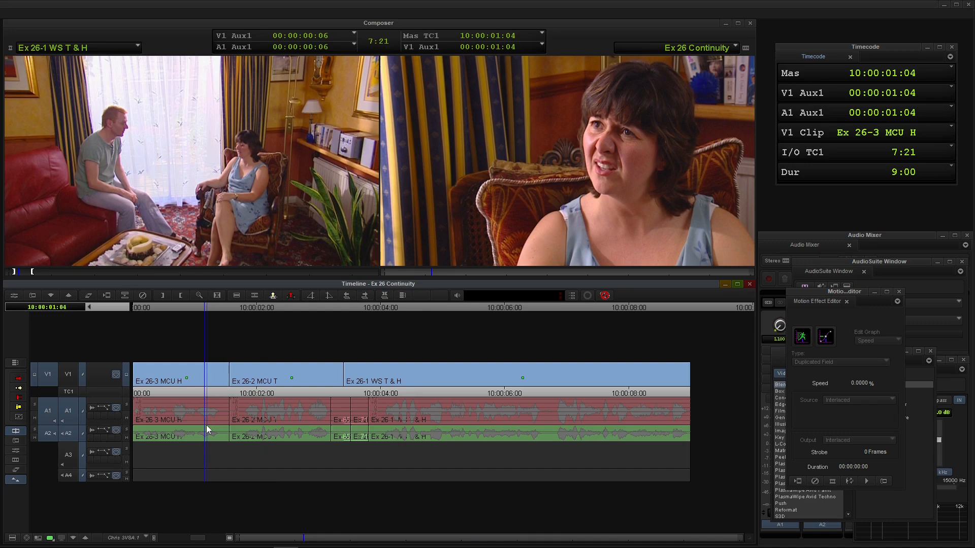
key("space")
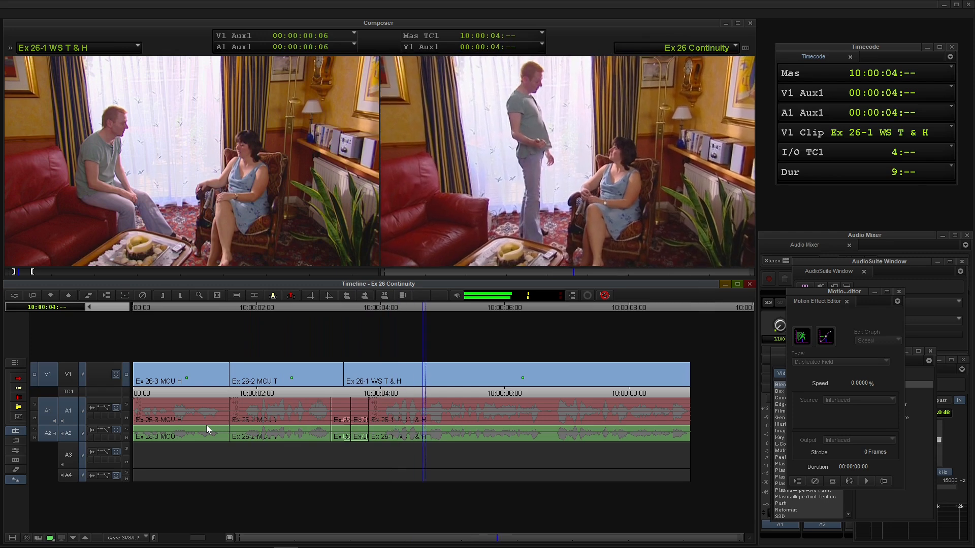
left_click(206, 425)
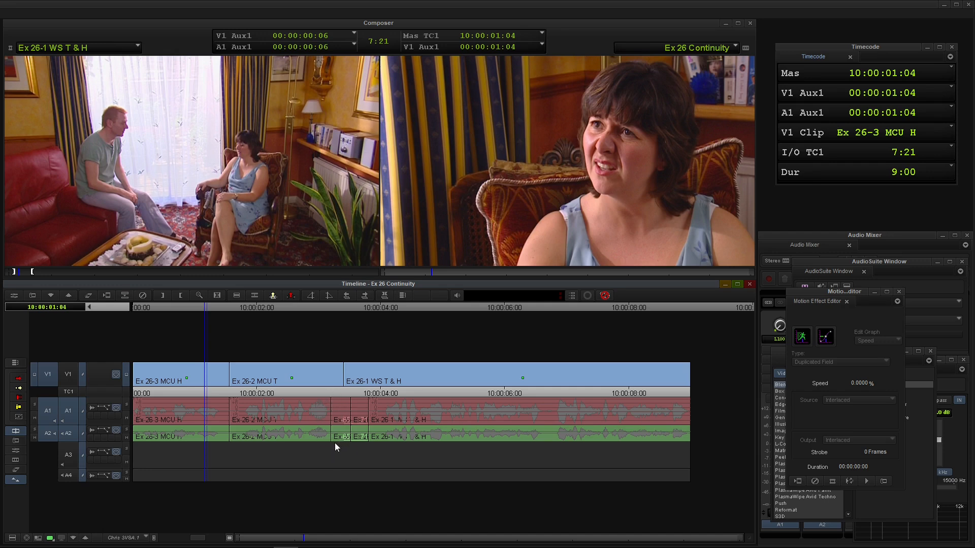
left_click_drag(213, 440, 193, 408)
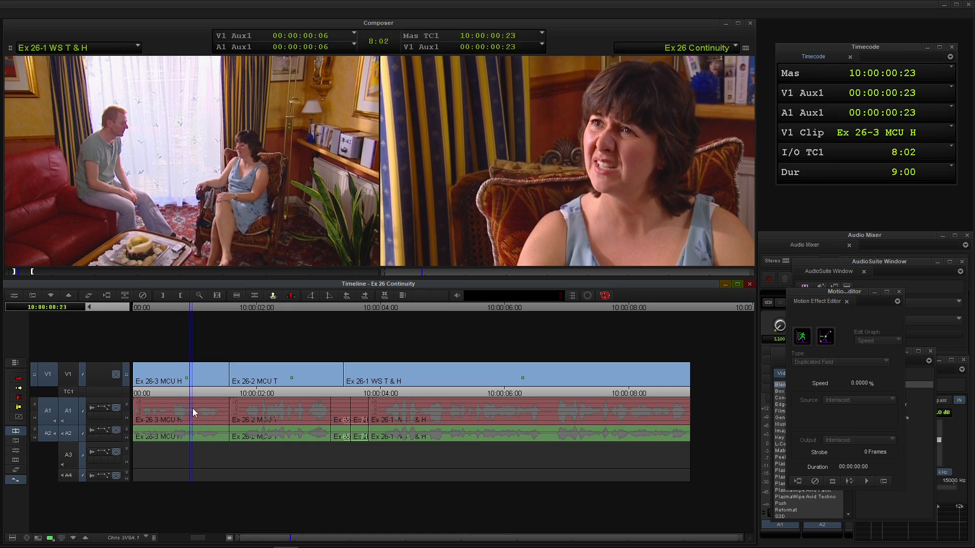